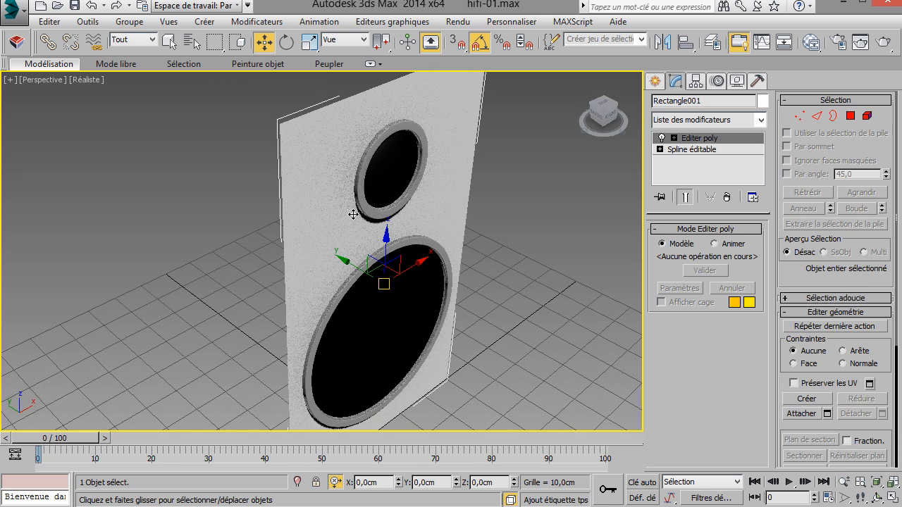
# Step: Switch the front panel's Edit Poly modifier to Border level and select the panel's rectangular outer border
pyautogui.moveTo(353, 215); pyautogui.dragTo(343, 177, button='middle')
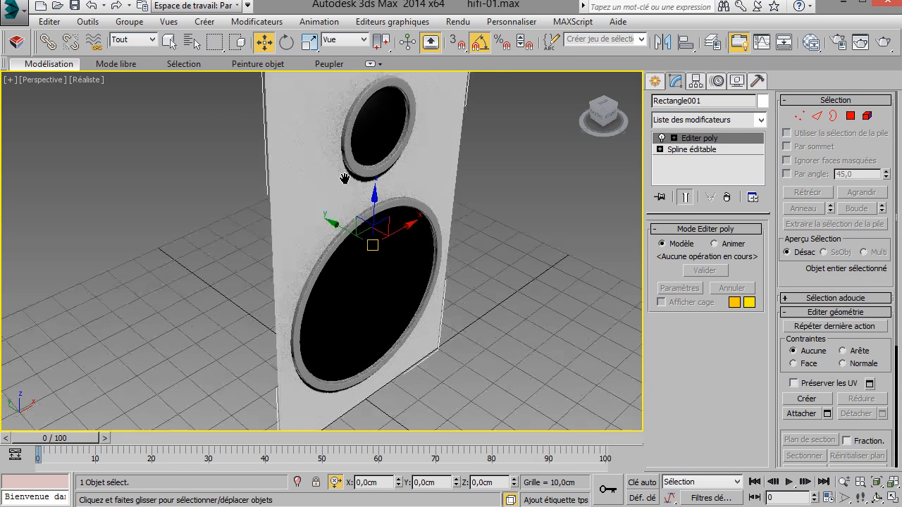
pyautogui.click(832, 117)
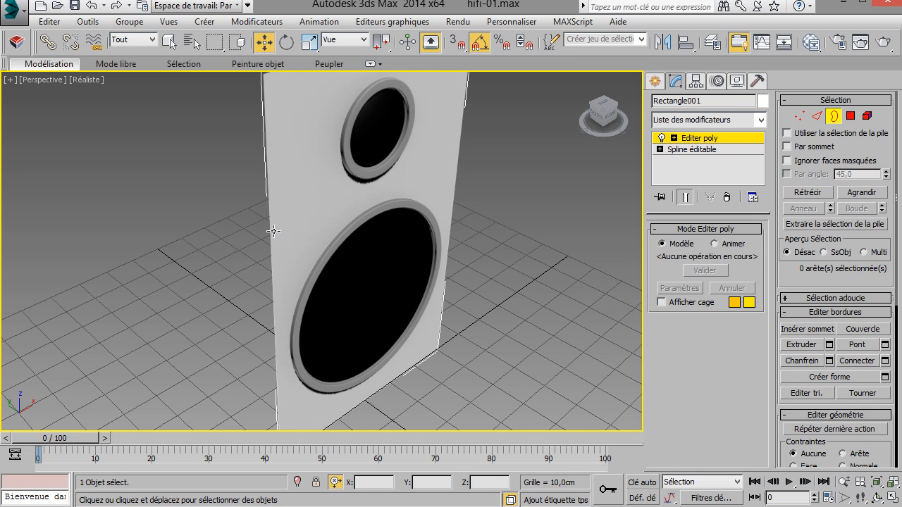
pyautogui.press('3')
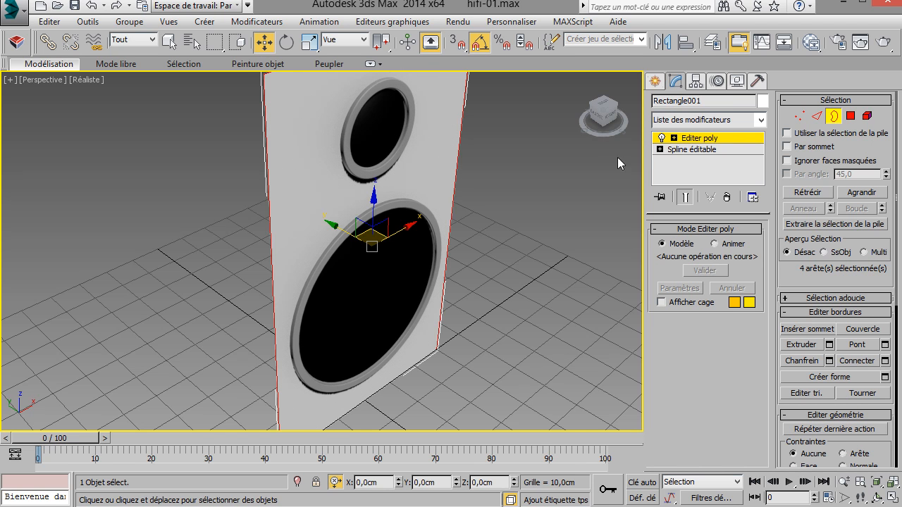
# Step: Expand the Edit Poly sub-object list in full and cycle through its levels, returning to Border (Bordure)
pyautogui.click(673, 138)
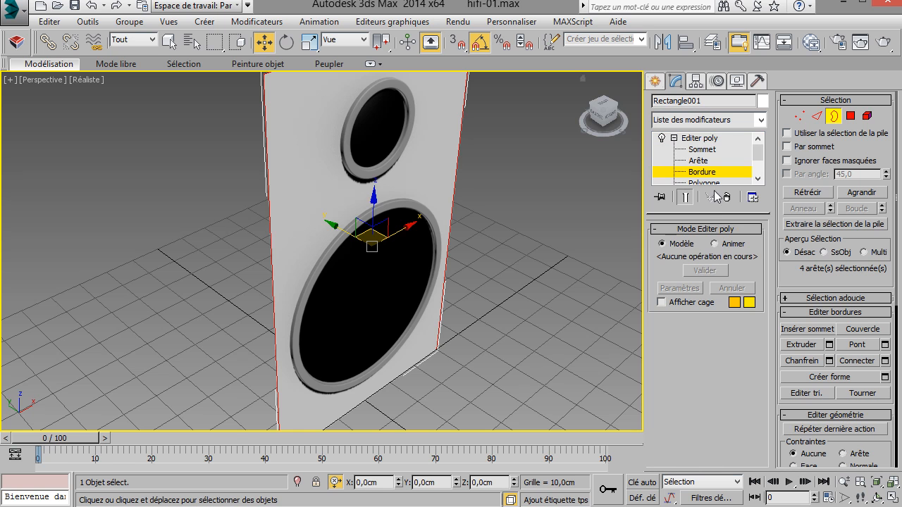
pyautogui.moveTo(704, 212); pyautogui.dragTo(702, 235)
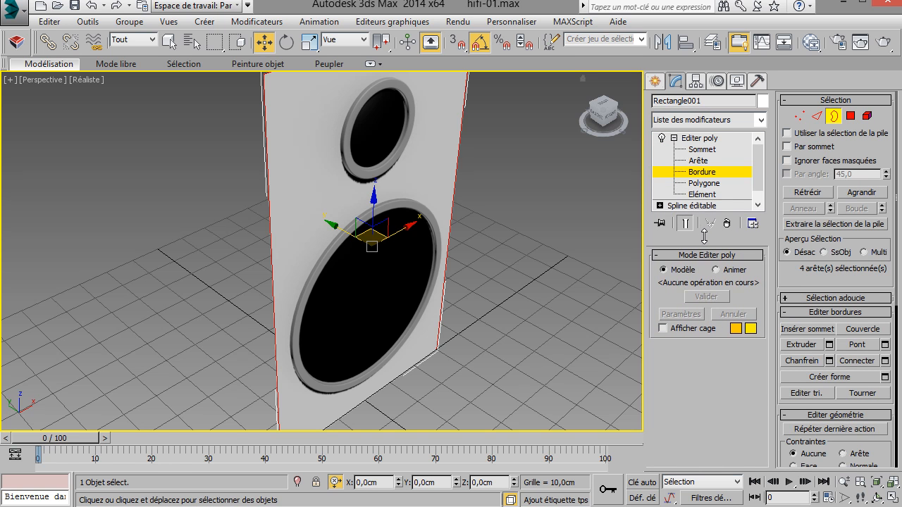
pyautogui.press('1')
pyautogui.press('2')
pyautogui.press('3')
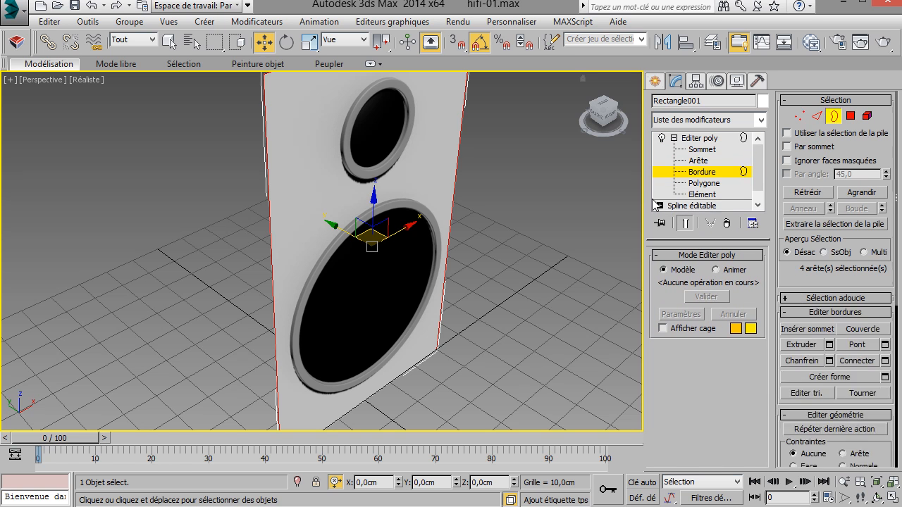
pyautogui.press('4')
pyautogui.press('5')
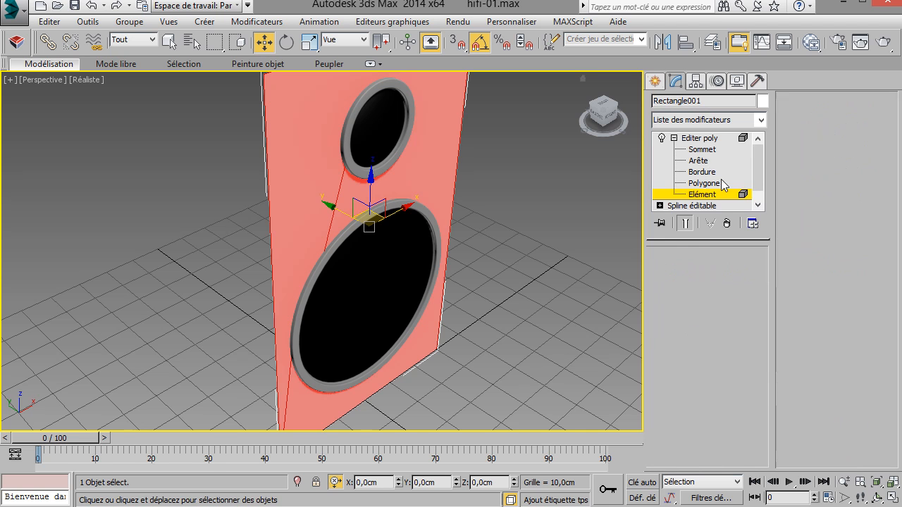
pyautogui.click(727, 178)
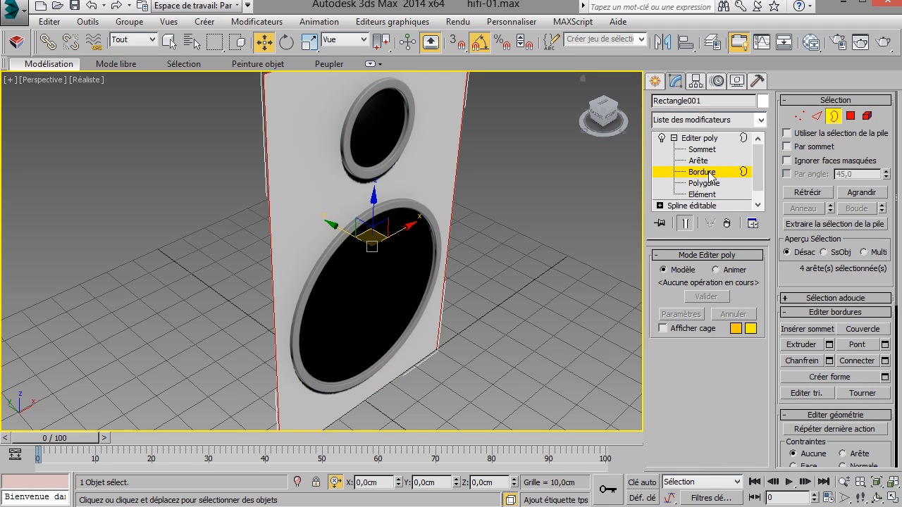
# Step: Show the model in wireframe and open the Extrude settings for the selected outer border, moving the settings clear of the panel
pyautogui.rightClick(413, 256)
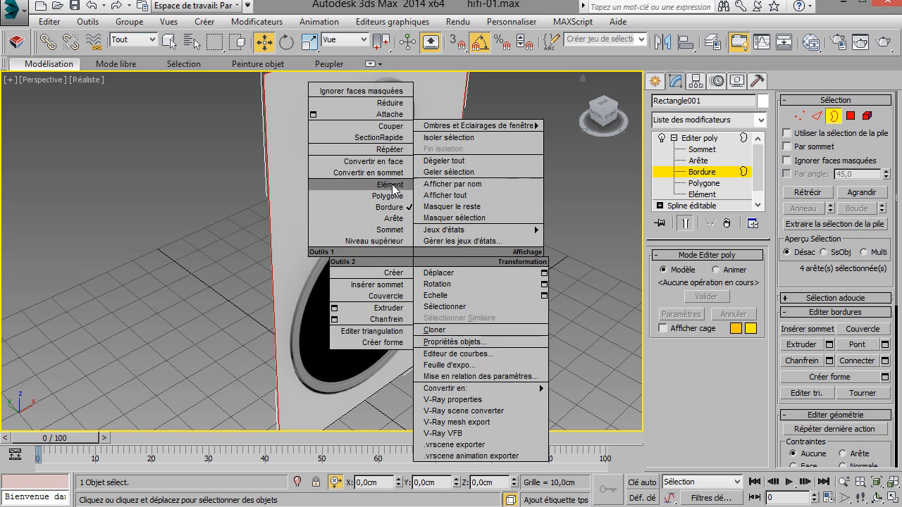
pyautogui.click(241, 243)
pyautogui.keyDown('alt'); pyautogui.moveTo(479, 263); pyautogui.dragTo(440, 255, button='middle'); pyautogui.keyUp('alt')
pyautogui.press('F3')
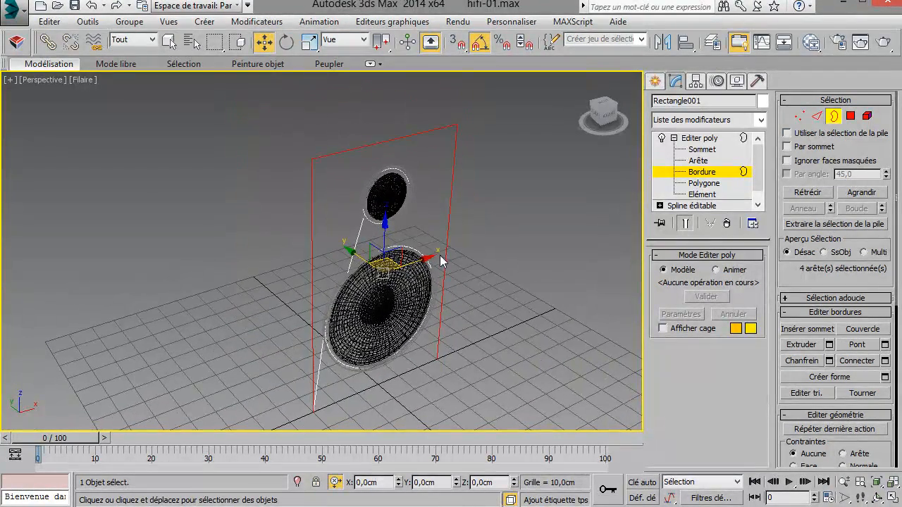
pyautogui.rightClick(345, 225)
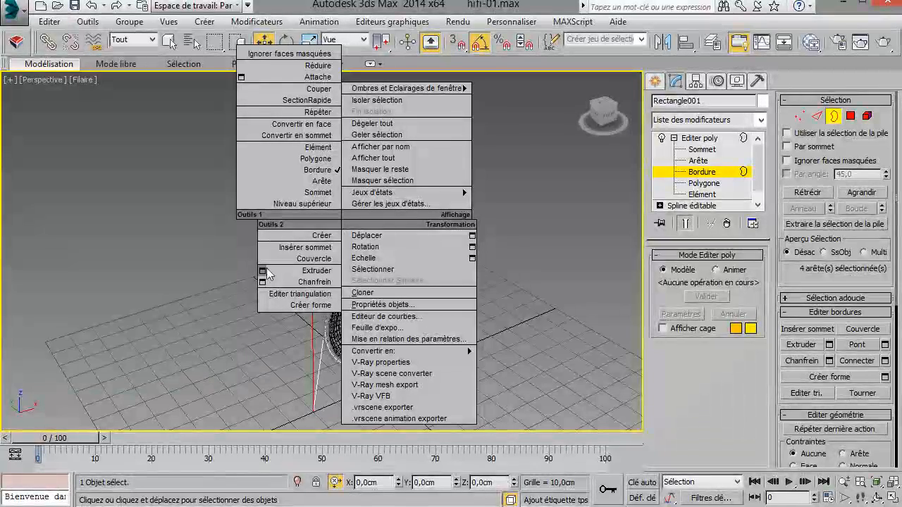
pyautogui.click(261, 270)
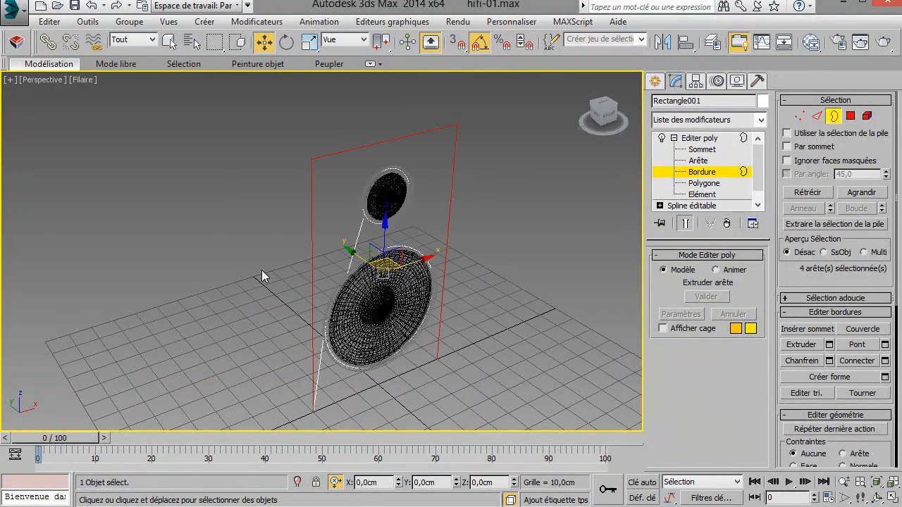
pyautogui.moveTo(354, 238); pyautogui.dragTo(205, 164)
pyautogui.moveTo(307, 215)
pyautogui.keyDown('alt'); pyautogui.mouseDown(button='middle')
pyautogui.moveTo(368, 220)
pyautogui.moveTo(363, 201)
pyautogui.moveTo(311, 217)
pyautogui.mouseUp(button='middle'); pyautogui.keyUp('alt')
pyautogui.scroll(3, 351, 198)
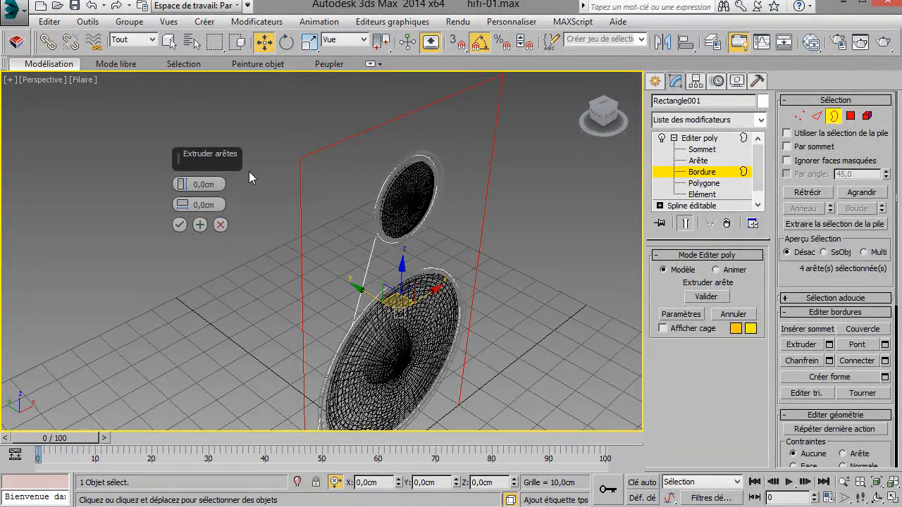
# Step: Set the border extrusion height to 1,2 cm
pyautogui.click(195, 184)
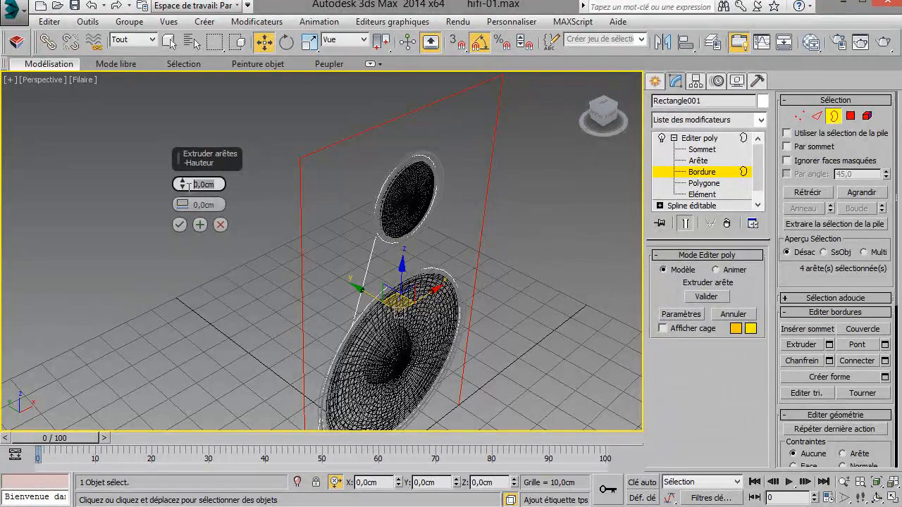
pyautogui.write('1,2')
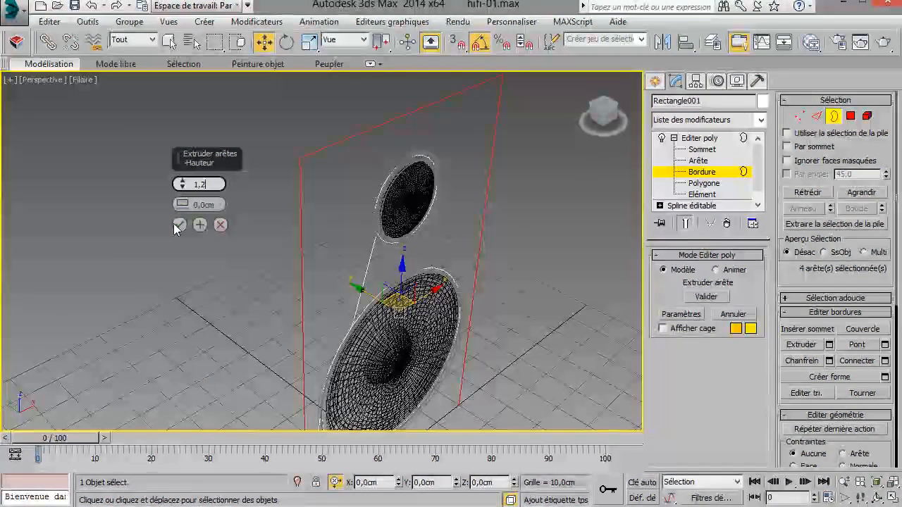
pyautogui.press('Return')
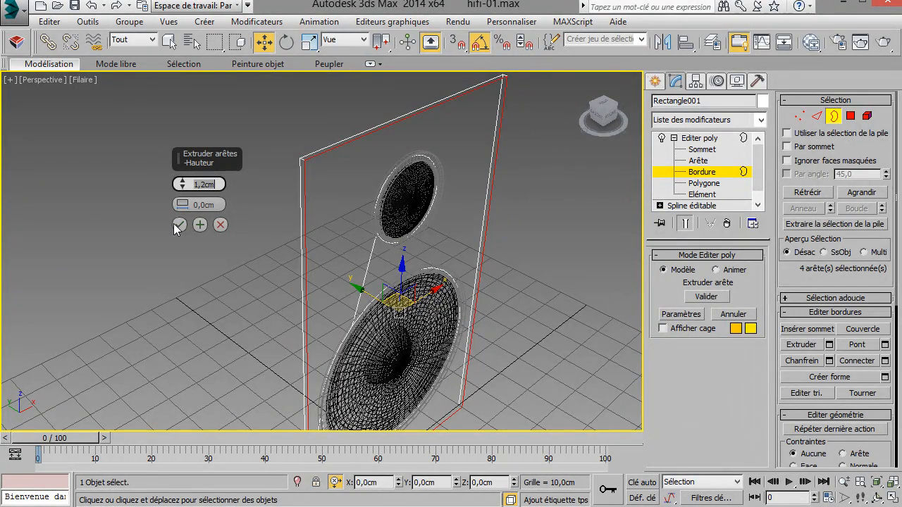
pyautogui.moveTo(403, 289); pyautogui.dragTo(425, 233, button='middle')
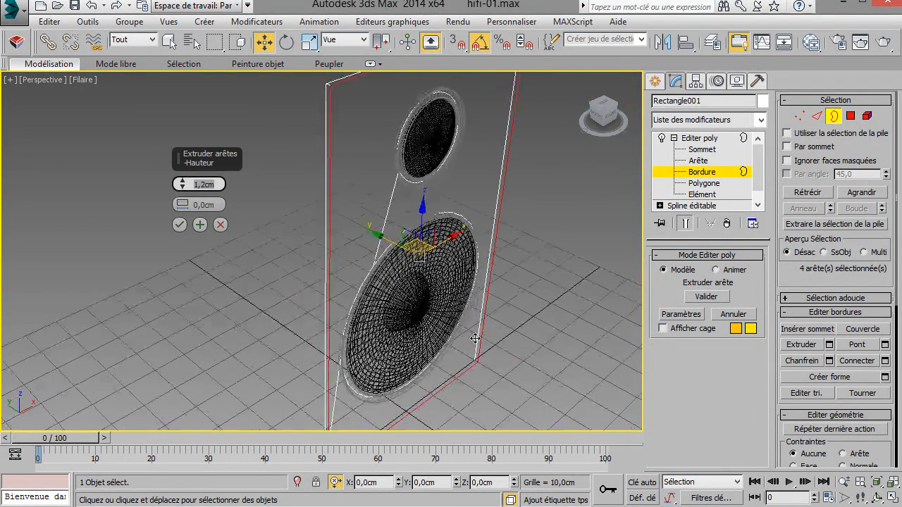
pyautogui.click(195, 184)
pyautogui.press('Return')
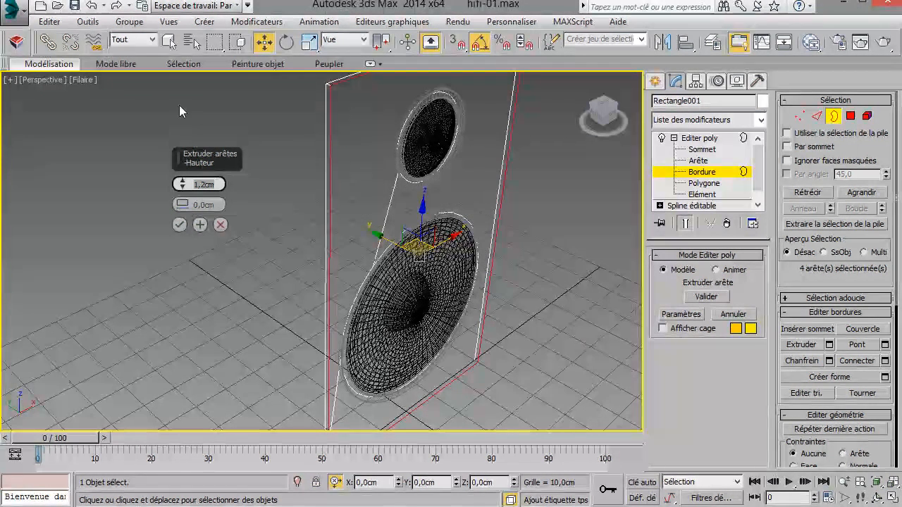
# Step: Reverse the border extrusion by setting its height to -1,2 cm
pyautogui.click(196, 186)
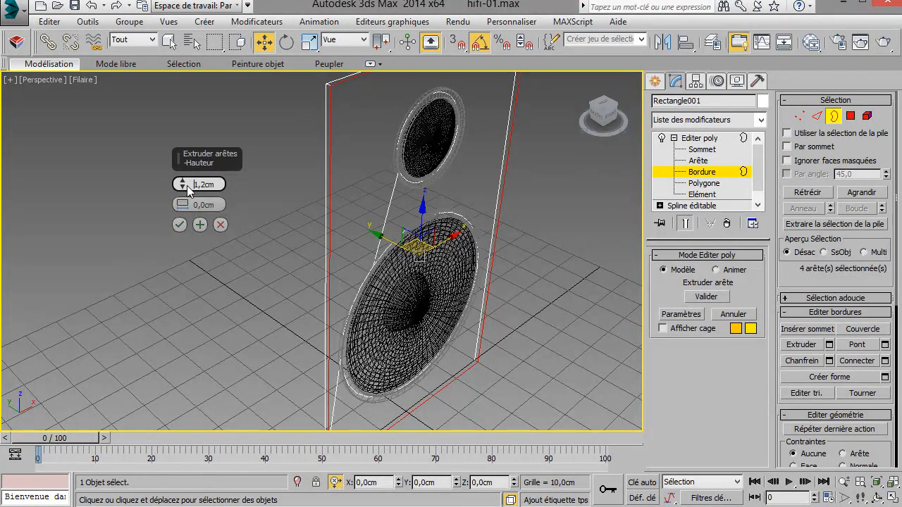
pyautogui.moveTo(183, 187); pyautogui.dragTo(183, 200)
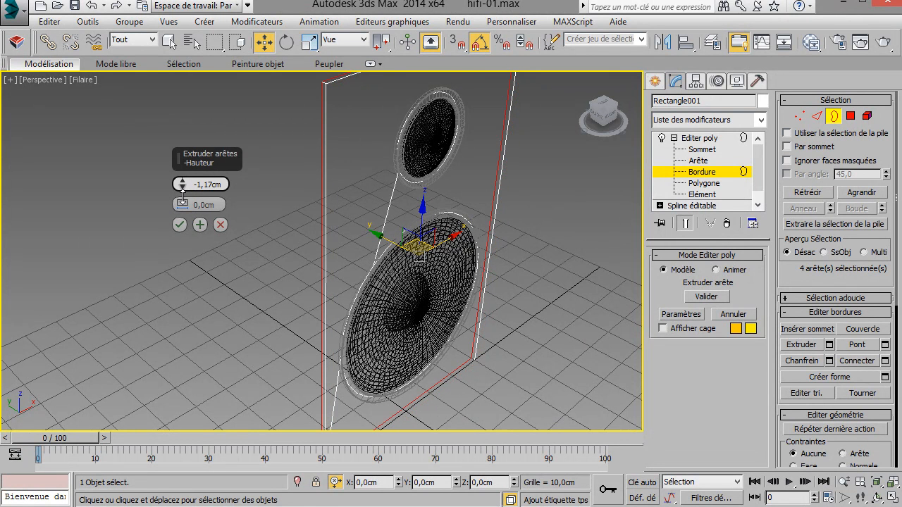
pyautogui.click(204, 184)
pyautogui.write('2')
pyautogui.press('Return')
pyautogui.moveTo(214, 285); pyautogui.dragTo(213, 296, button='middle')
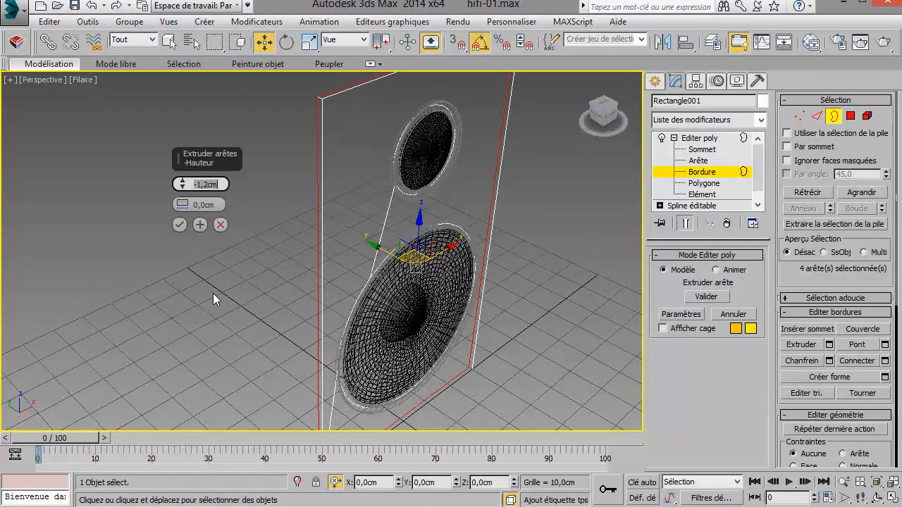
# Step: Restore realistic shading and apply the first -1,2 cm border extrusion, keeping Extrude active for another pass
pyautogui.press('F3')
pyautogui.keyDown('alt'); pyautogui.moveTo(366, 281); pyautogui.dragTo(386, 300, button='middle'); pyautogui.keyUp('alt')
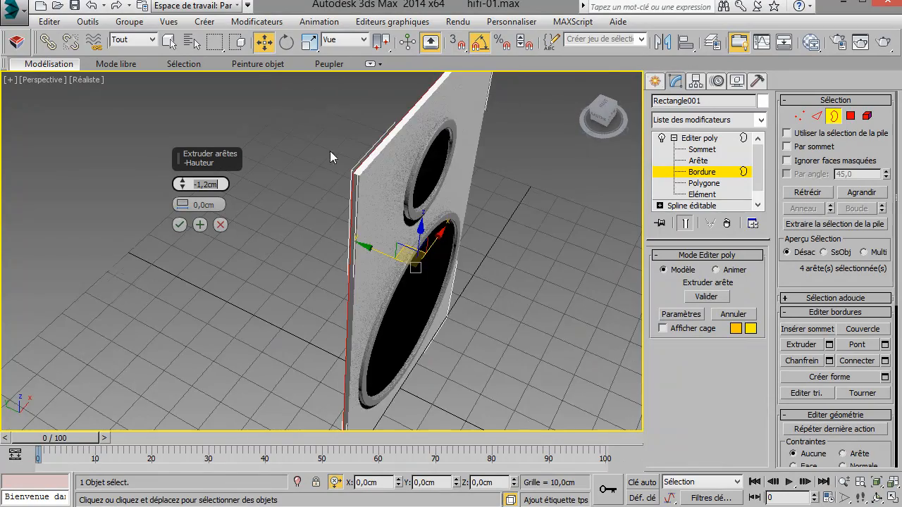
pyautogui.moveTo(324, 181); pyautogui.dragTo(378, 302, button='middle')
pyautogui.scroll(4, 379, 303)
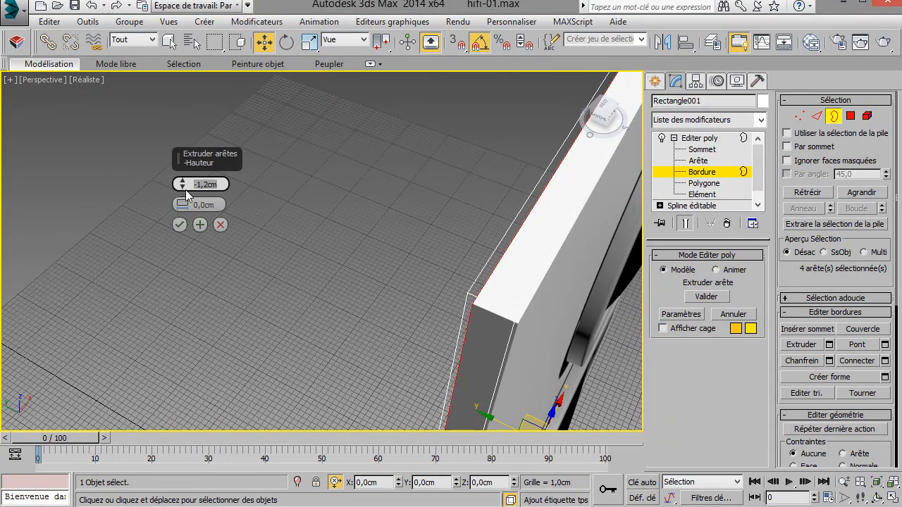
pyautogui.click(201, 227)
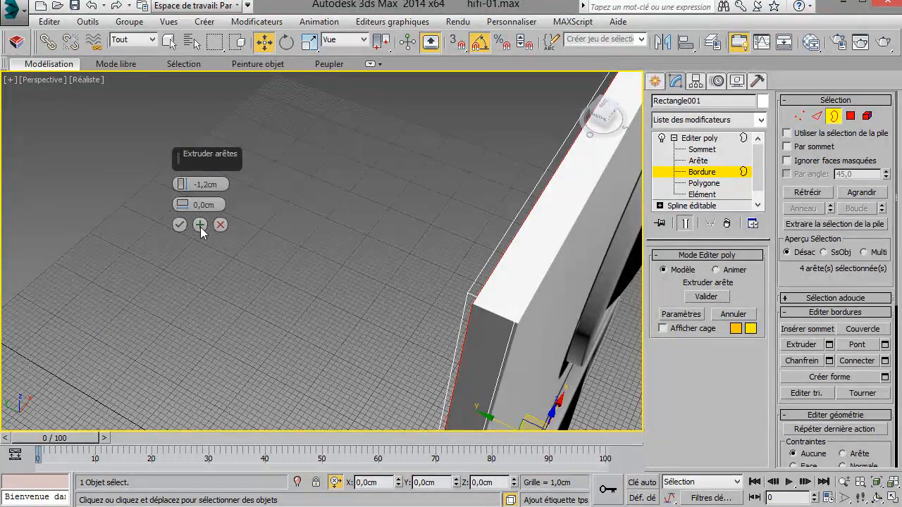
pyautogui.scroll(8, 322, 257)
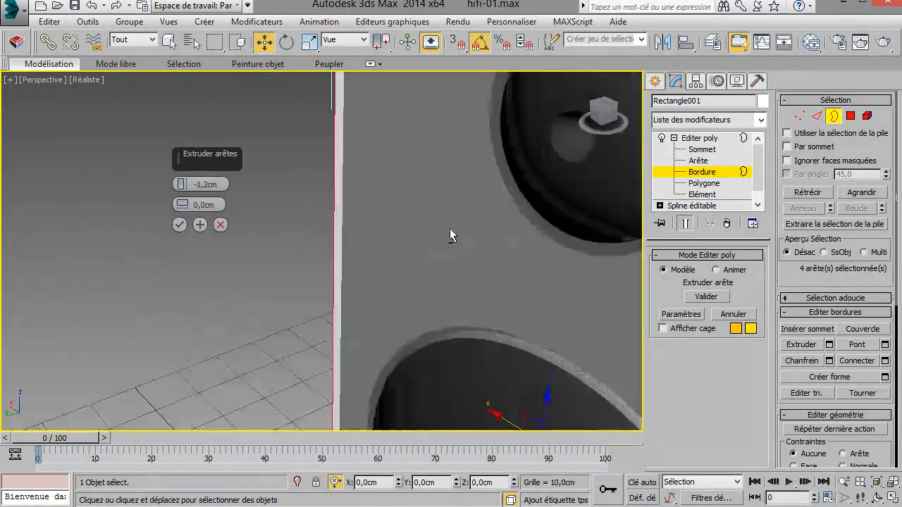
pyautogui.keyDown('alt'); pyautogui.moveTo(427, 232); pyautogui.dragTo(349, 226, button='middle'); pyautogui.keyUp('alt')
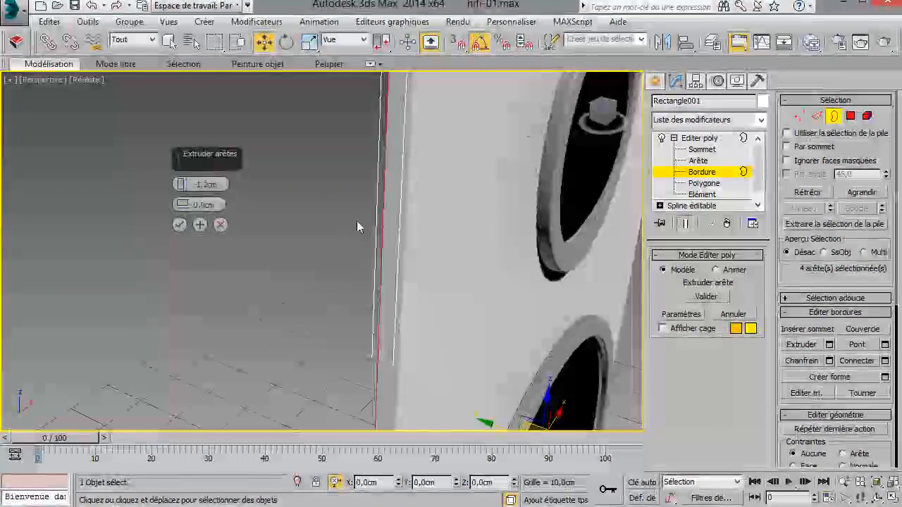
pyautogui.click(382, 187)
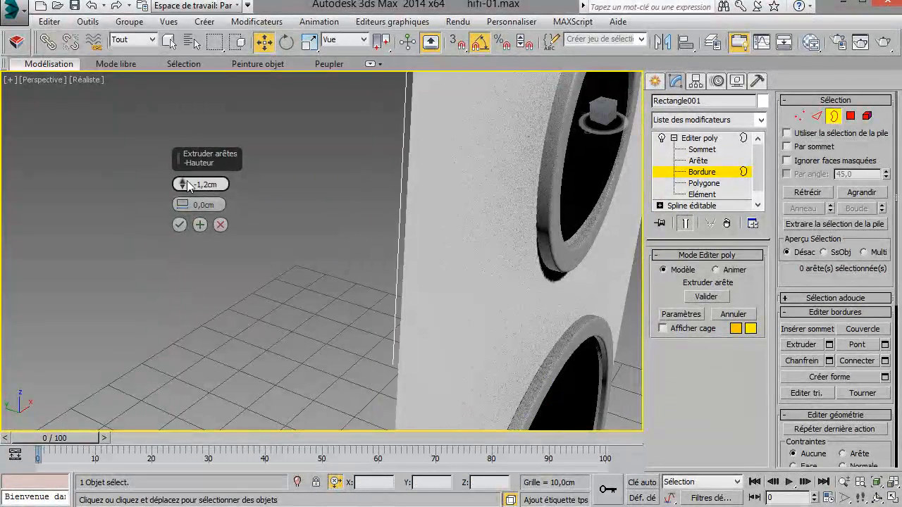
pyautogui.moveTo(183, 185); pyautogui.dragTo(188, 204)
pyautogui.rightClick(188, 204)
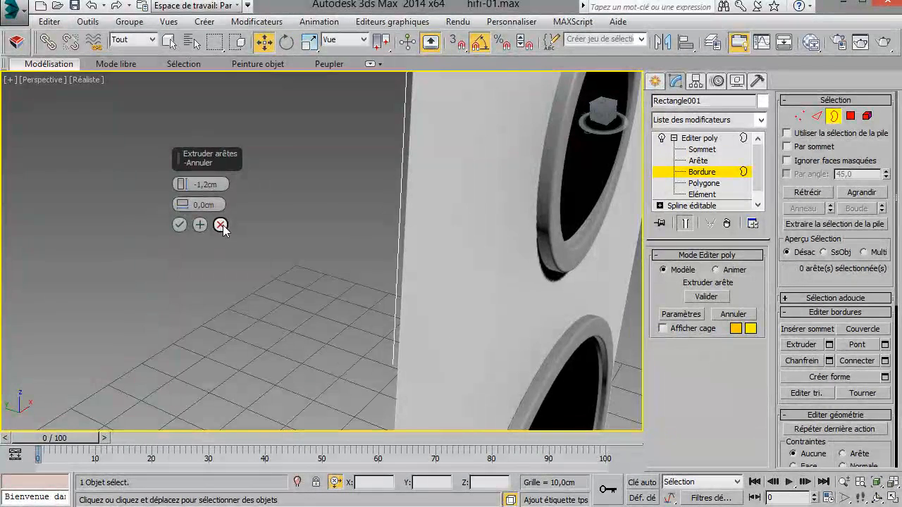
pyautogui.click(405, 232)
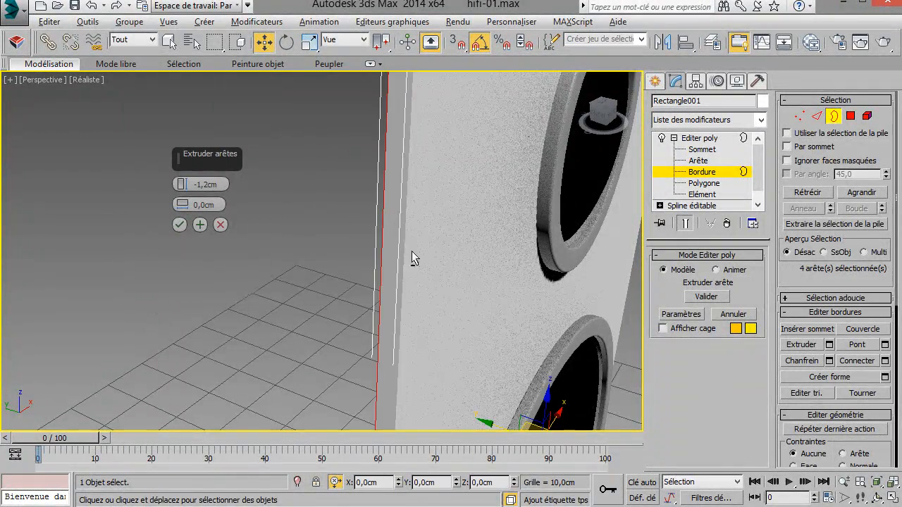
# Step: Apply a second -1,2 cm extrusion to the outer border and set the following extrusion's height to 2 cm
pyautogui.scroll(3, 421, 259)
pyautogui.click(200, 225)
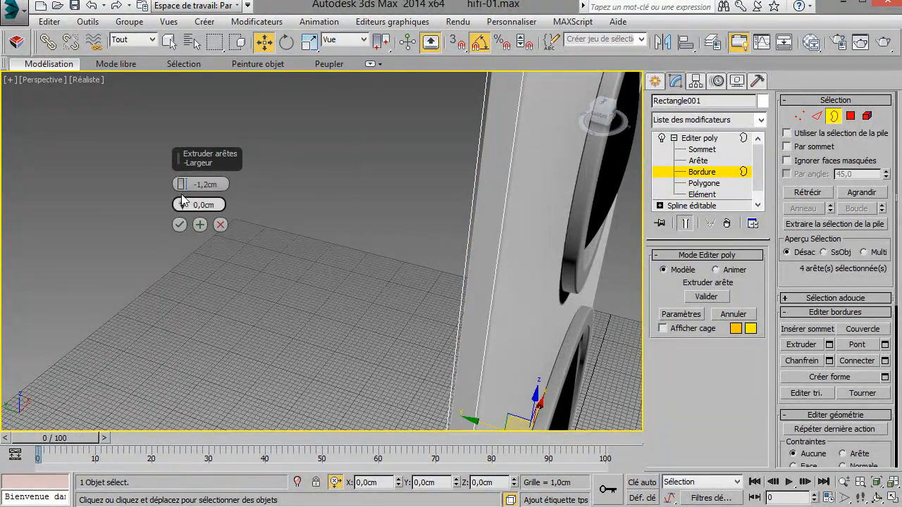
pyautogui.moveTo(198, 184); pyautogui.dragTo(232, 188)
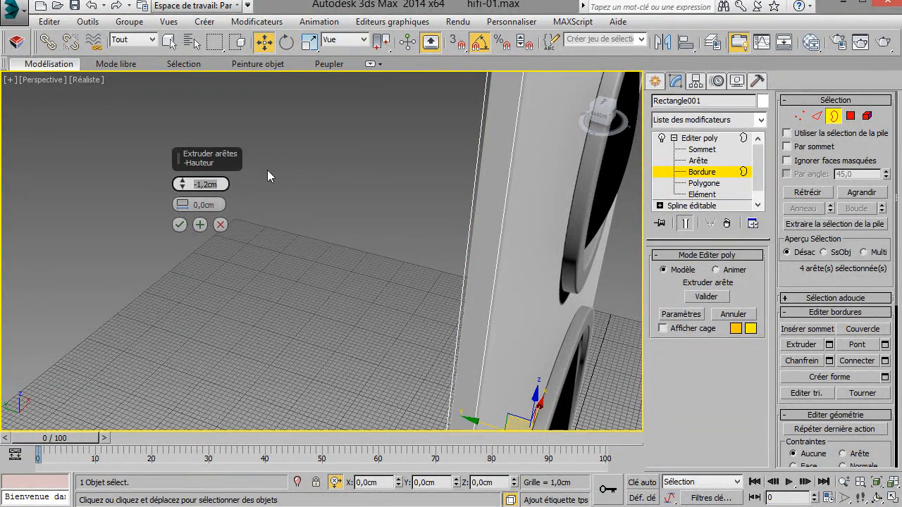
pyautogui.write('2')
pyautogui.press('Return')
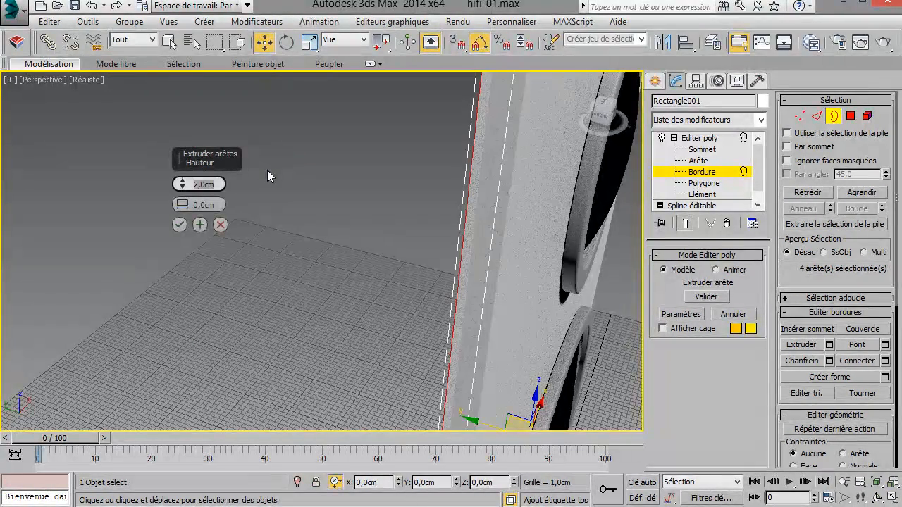
# Step: Check the extruded rim around the panel and apply the 2 cm extrusion, keeping Extrude active
pyautogui.keyDown('alt'); pyautogui.moveTo(544, 250); pyautogui.dragTo(486, 252, button='middle'); pyautogui.keyUp('alt')
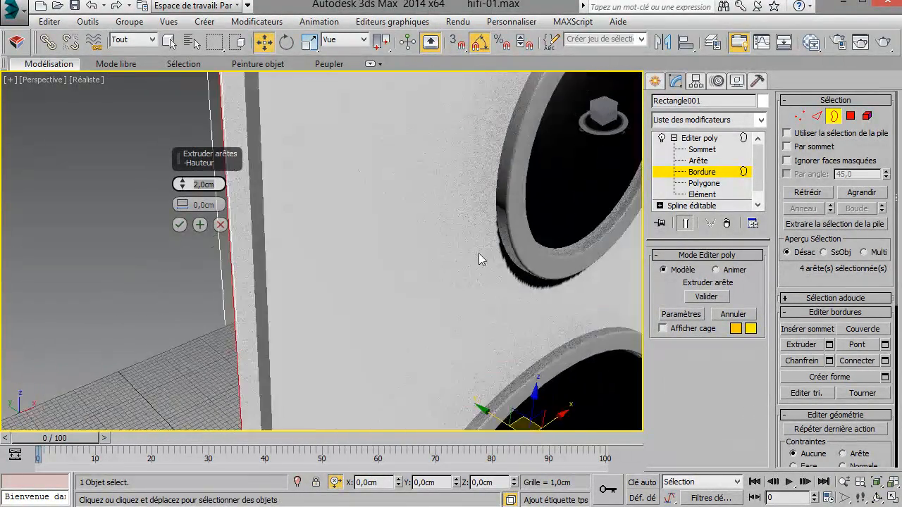
pyautogui.scroll(-4, 415, 241)
pyautogui.scroll(8, 387, 179)
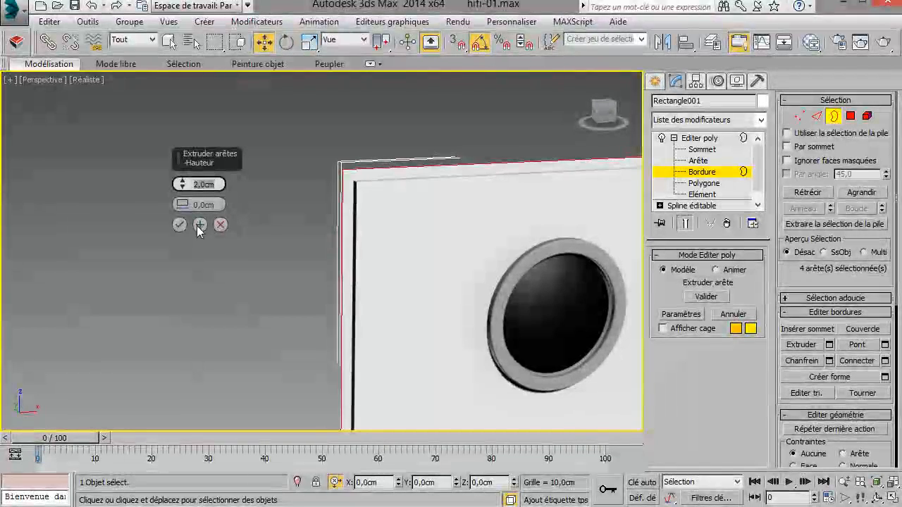
pyautogui.click(201, 226)
# Step: Try a height of -1,2 cm for the next outer border extrusion and check it at the panel's corner
pyautogui.keyDown('alt'); pyautogui.moveTo(398, 235); pyautogui.dragTo(453, 265, button='middle'); pyautogui.keyUp('alt')
pyautogui.click(203, 184)
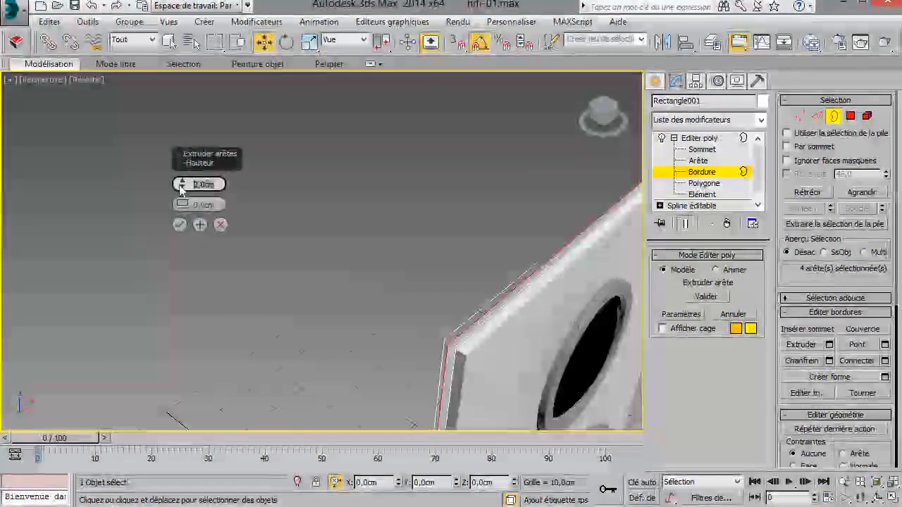
pyautogui.write('1,2')
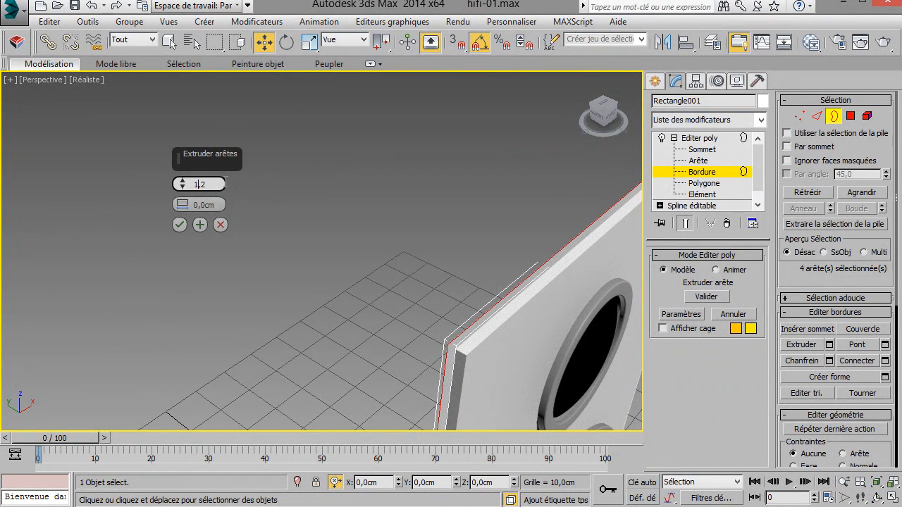
pyautogui.write('-')
pyautogui.press('Return')
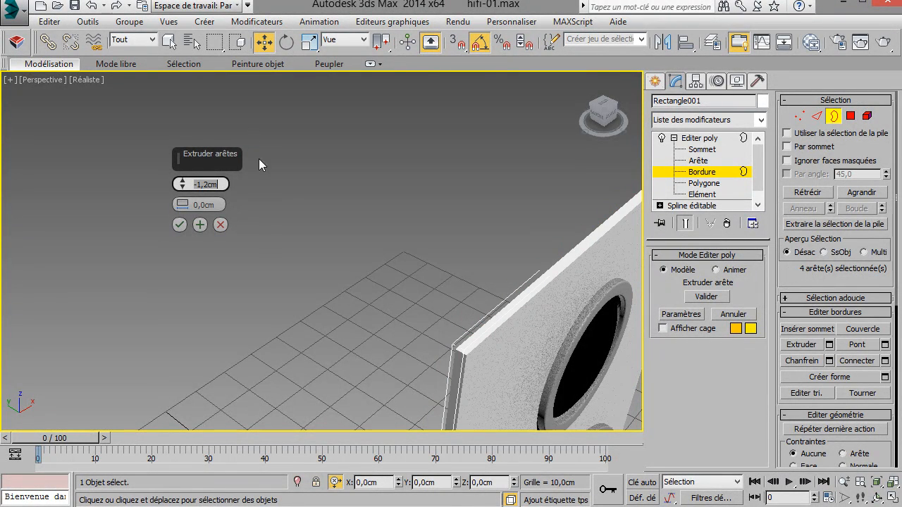
pyautogui.keyDown('alt'); pyautogui.moveTo(378, 250); pyautogui.dragTo(395, 243, button='middle'); pyautogui.keyUp('alt')
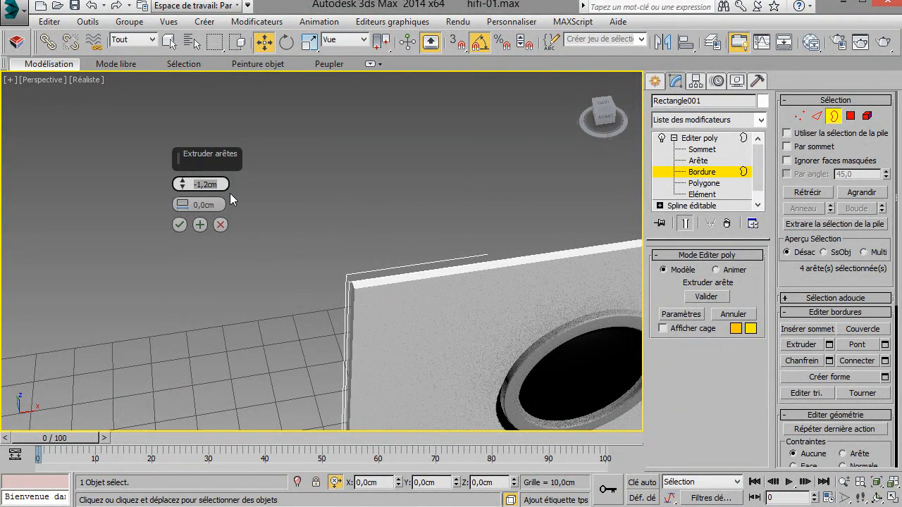
# Step: Set the outer border extrusion's height to 2 cm and apply it, keeping Extrude active for another pass
pyautogui.moveTo(218, 183); pyautogui.dragTo(195, 179)
pyautogui.moveTo(182, 185); pyautogui.dragTo(180, 171)
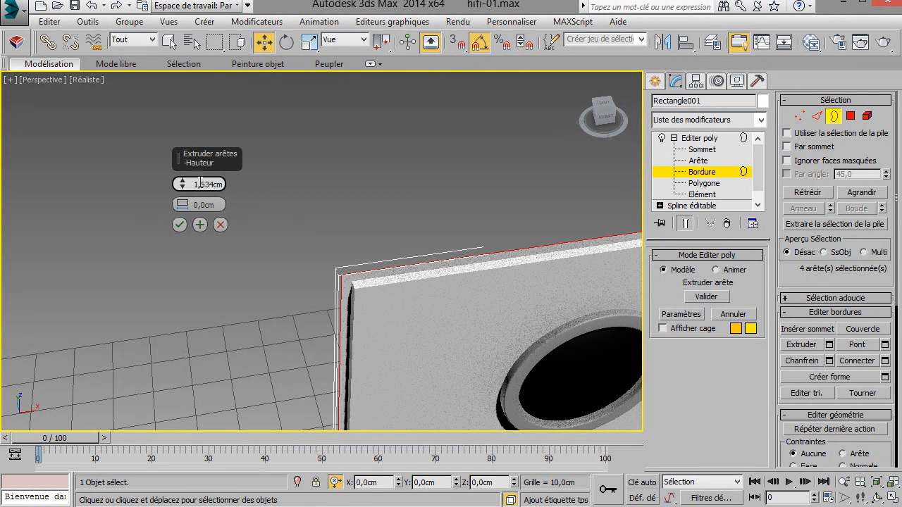
pyautogui.write('2')
pyautogui.press('Return')
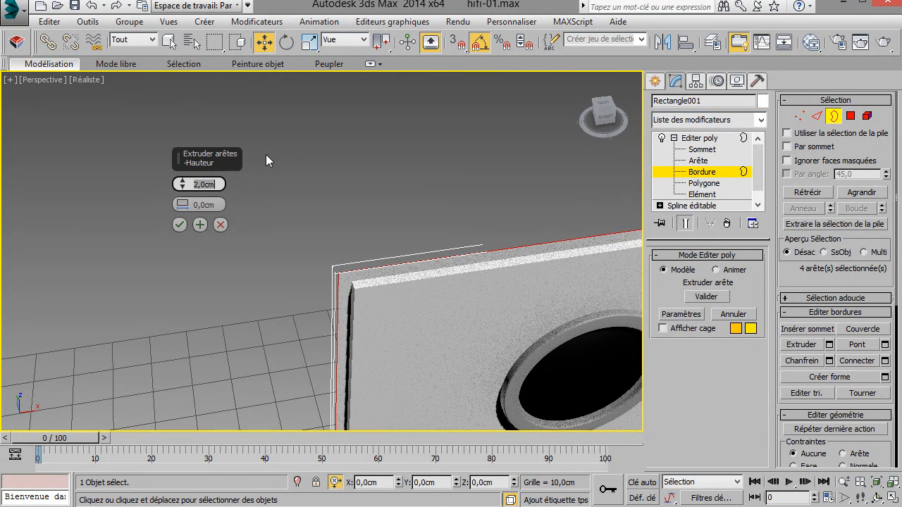
pyautogui.click(199, 225)
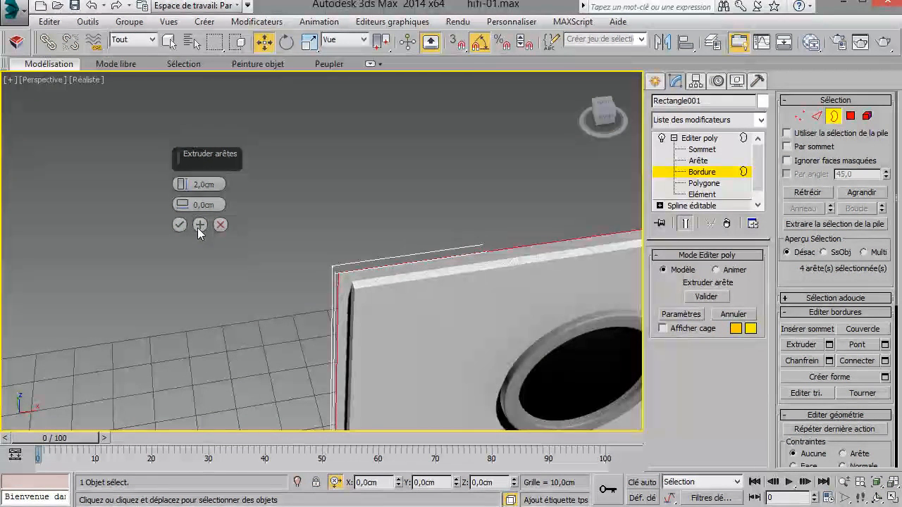
pyautogui.keyDown('alt'); pyautogui.moveTo(321, 287); pyautogui.dragTo(307, 230, button='middle'); pyautogui.keyUp('alt')
pyautogui.click(200, 224)
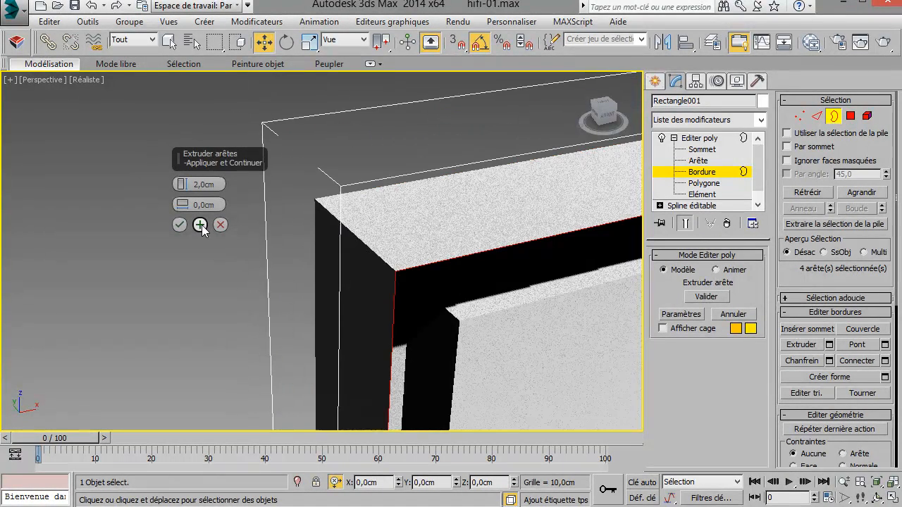
# Step: Apply a 1,2 cm extrusion to the border followed by a -1,2 cm one, keeping Extrude active
pyautogui.moveTo(219, 184); pyautogui.dragTo(185, 185)
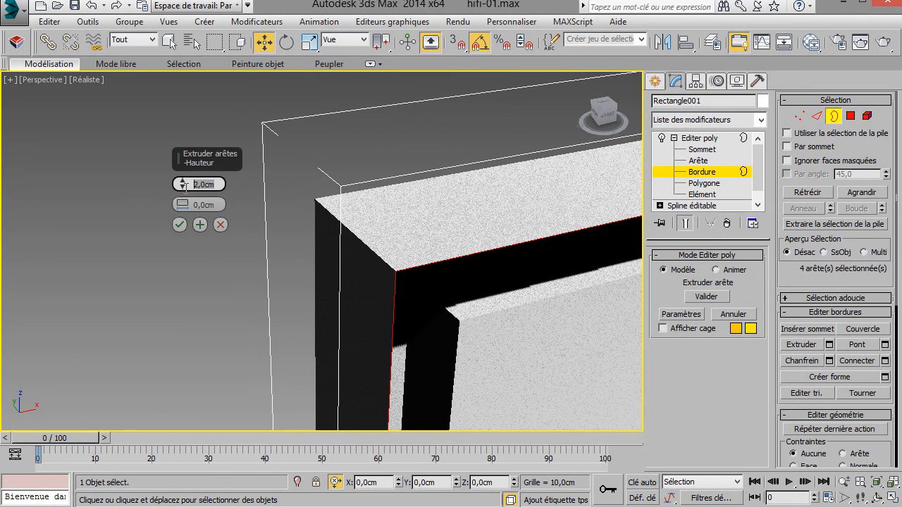
pyautogui.write('1,2')
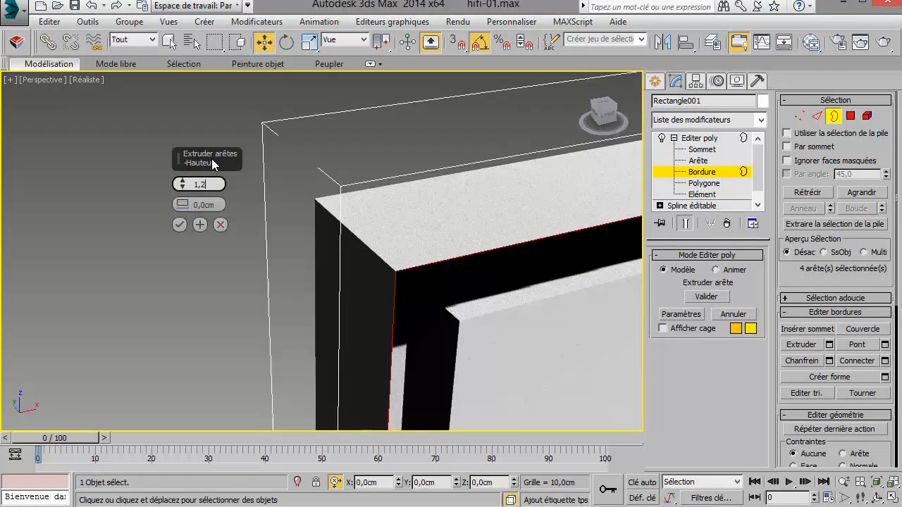
pyautogui.press('Return')
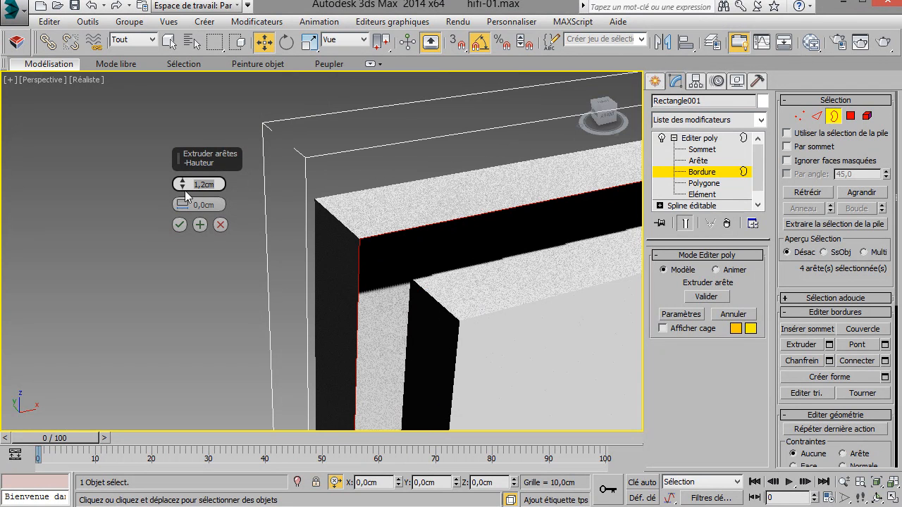
pyautogui.click(200, 225)
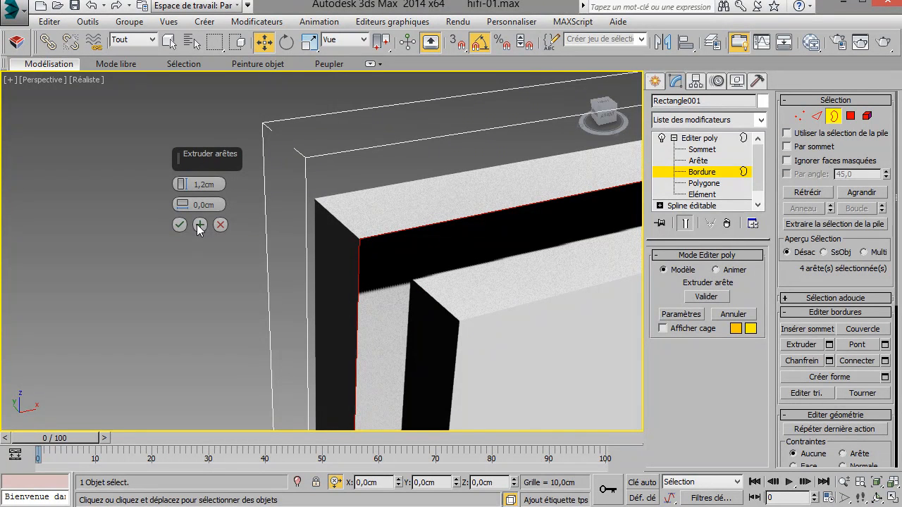
pyautogui.click(200, 227)
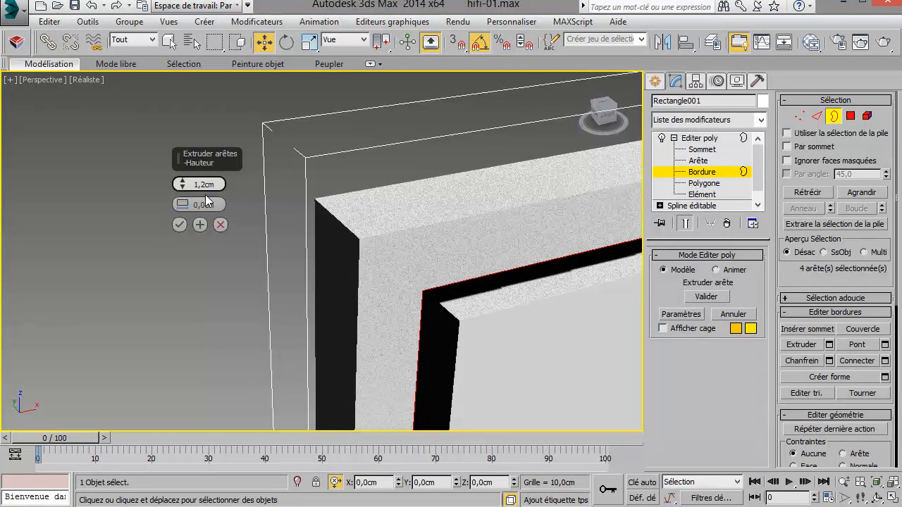
pyautogui.press('Return')
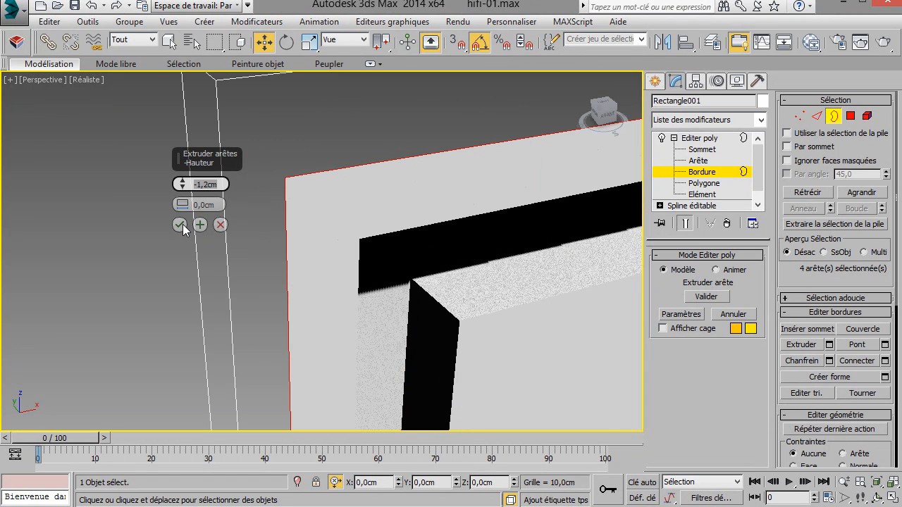
pyautogui.click(198, 223)
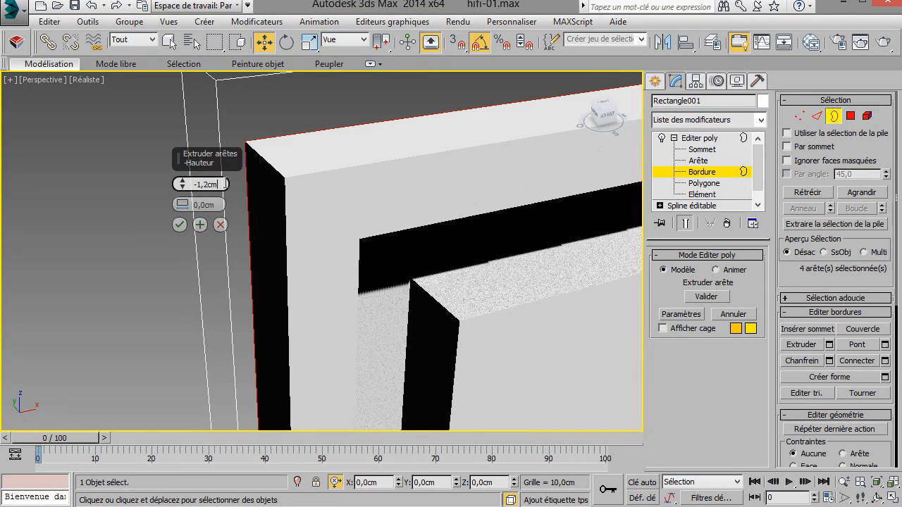
# Step: Extrude the outer border by -50 cm to form the cabinet's depth and finish the Extrude operation
pyautogui.write('50')
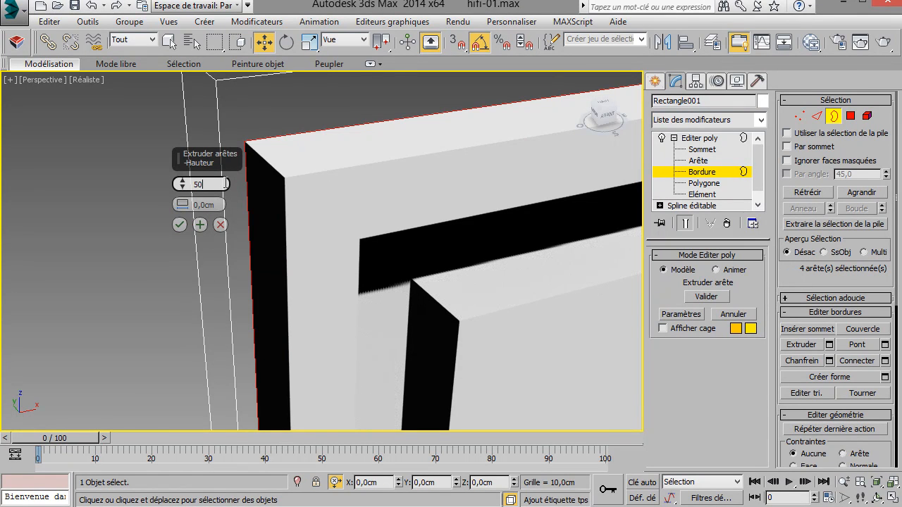
pyautogui.press('Return')
pyautogui.click(225, 183)
pyautogui.click(197, 185)
pyautogui.write('-')
pyautogui.press('Return')
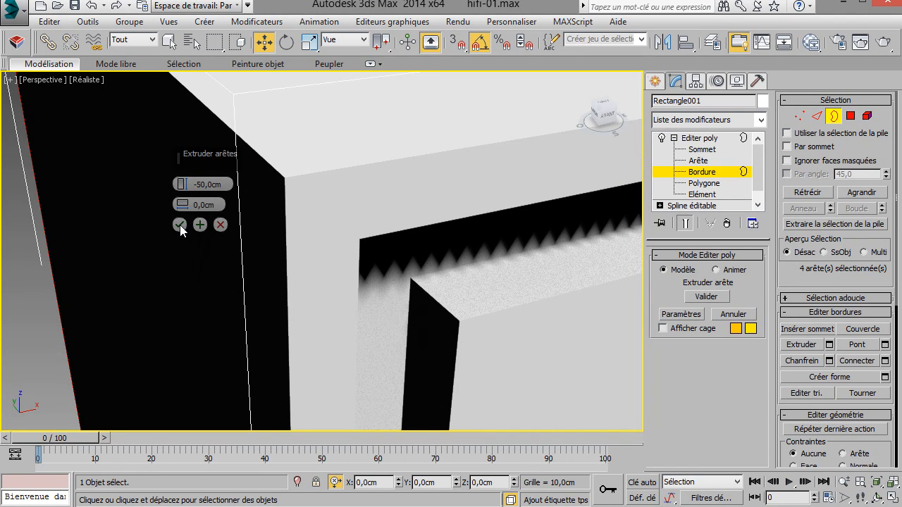
pyautogui.click(181, 226)
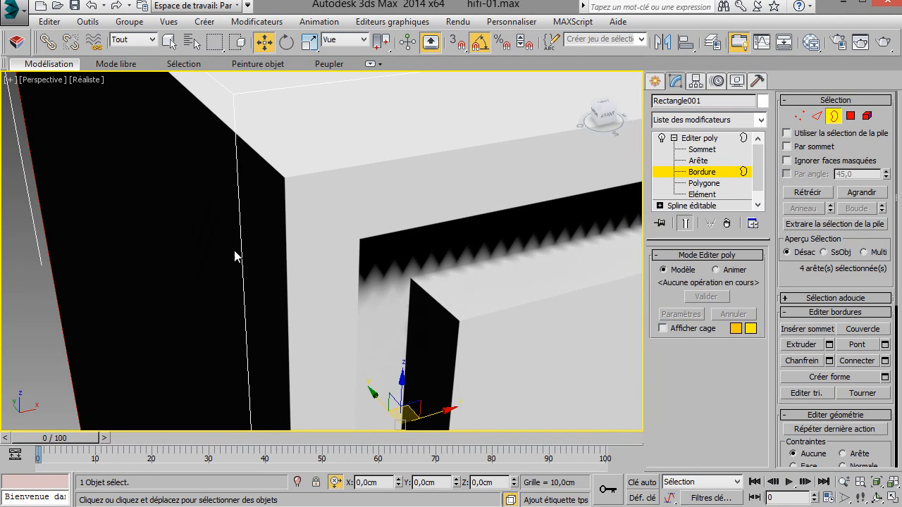
# Step: Close the open back of the cabinet with Couvercle on the selected border and leave the border sub-object level
pyautogui.scroll(-5, 382, 273)
pyautogui.moveTo(407, 283); pyautogui.dragTo(348, 204, button='middle')
pyautogui.scroll(-3, 277, 160)
pyautogui.keyDown('alt'); pyautogui.moveTo(346, 224); pyautogui.dragTo(360, 121, button='middle'); pyautogui.keyUp('alt')
pyautogui.scroll(3, 272, 128)
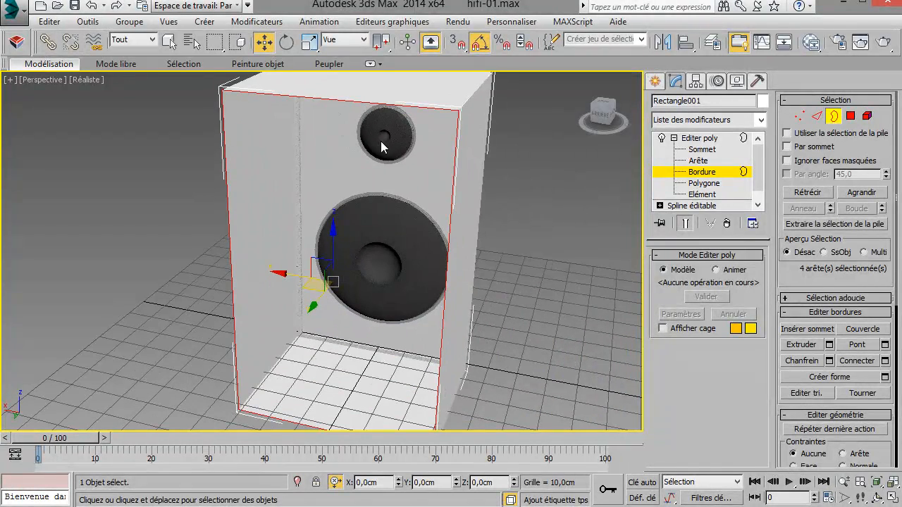
pyautogui.rightClick(376, 134)
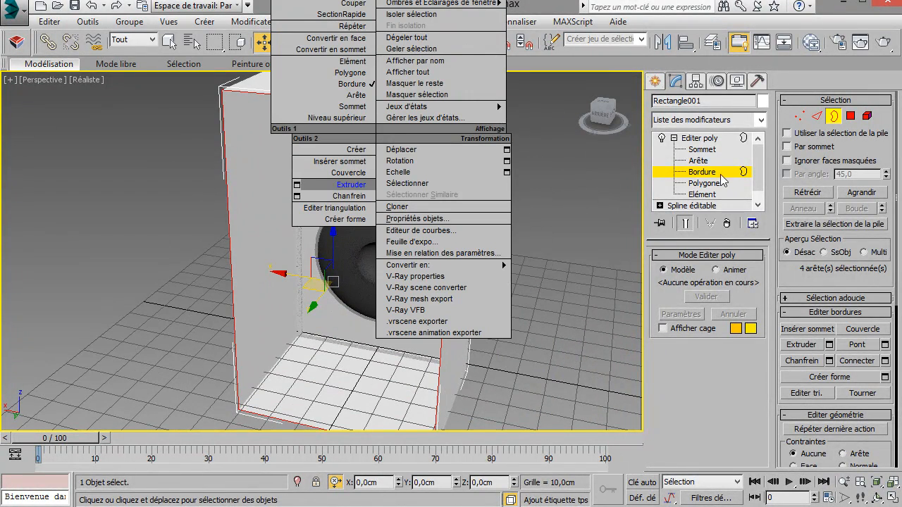
pyautogui.click(352, 174)
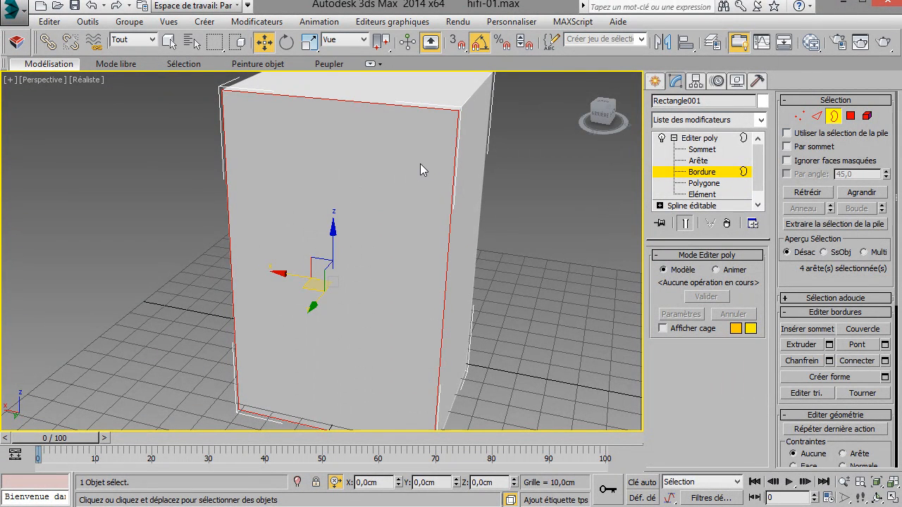
pyautogui.scroll(-3, 420, 163)
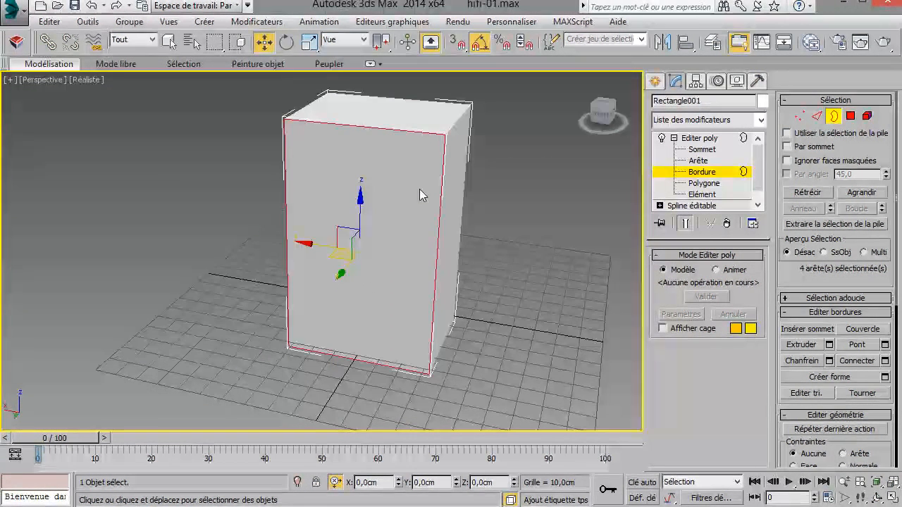
pyautogui.click(702, 139)
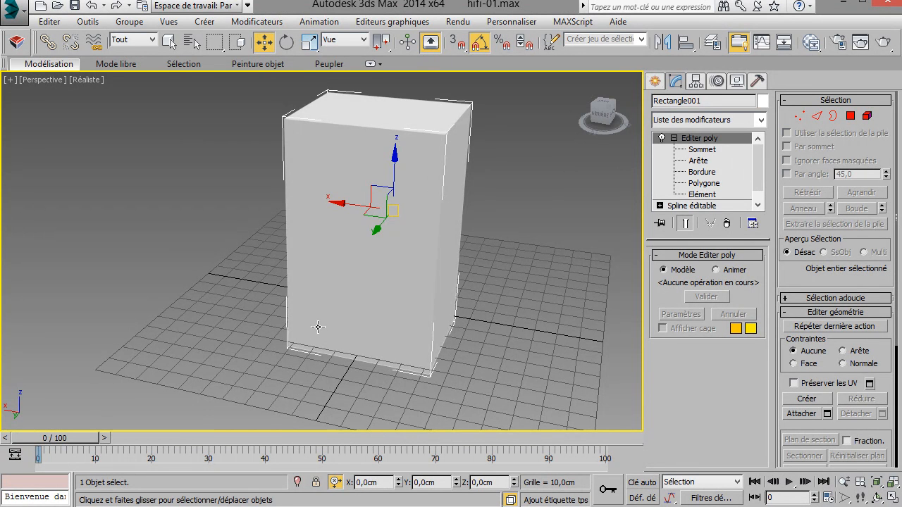
# Step: Examine the cabinet's front face and the stepped rim around its lower corner
pyautogui.keyDown('alt'); pyautogui.moveTo(448, 314); pyautogui.dragTo(223, 288, button='middle'); pyautogui.keyUp('alt')
pyautogui.scroll(4, 365, 371)
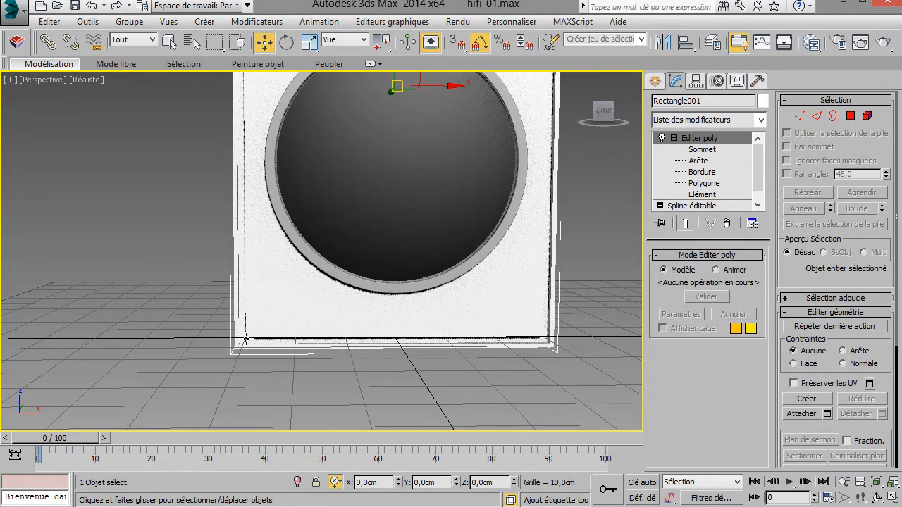
pyautogui.scroll(5, 245, 340)
pyautogui.scroll(1, 266, 344)
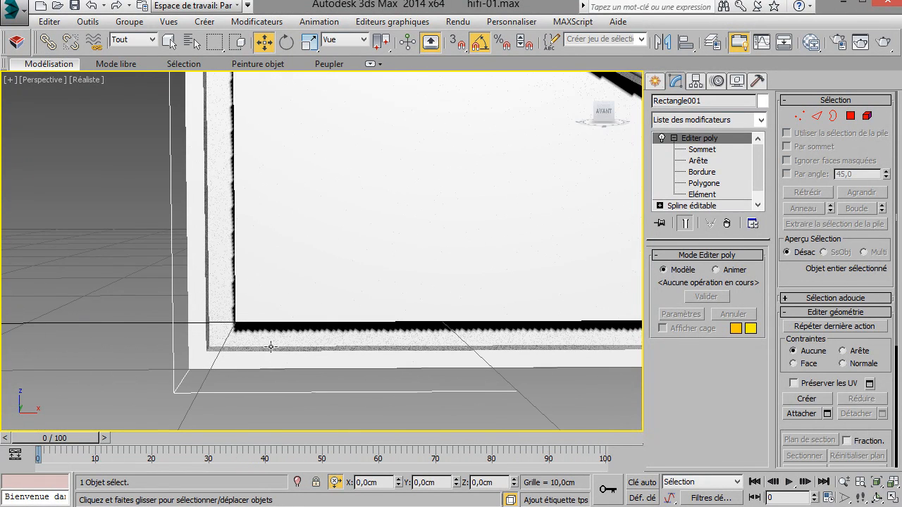
pyautogui.keyDown('alt'); pyautogui.moveTo(268, 346); pyautogui.dragTo(276, 344, button='middle'); pyautogui.keyUp('alt')
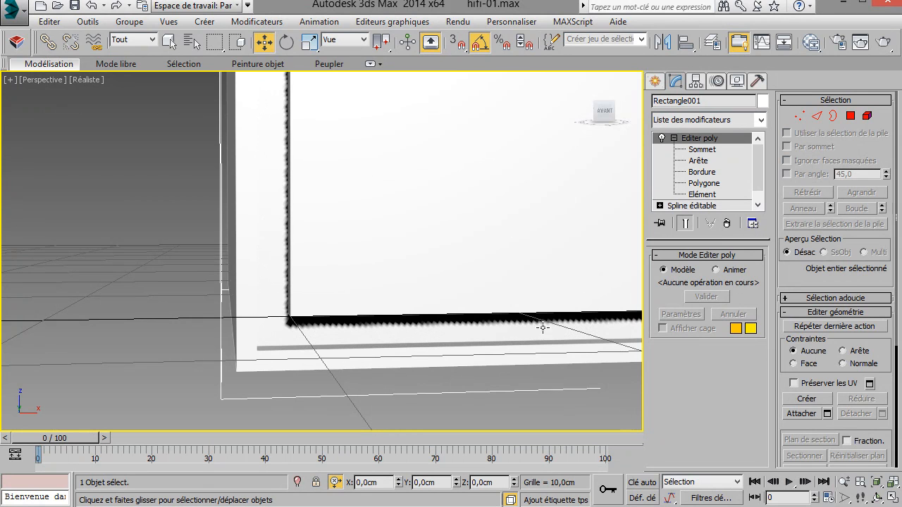
pyautogui.scroll(-5, 455, 303)
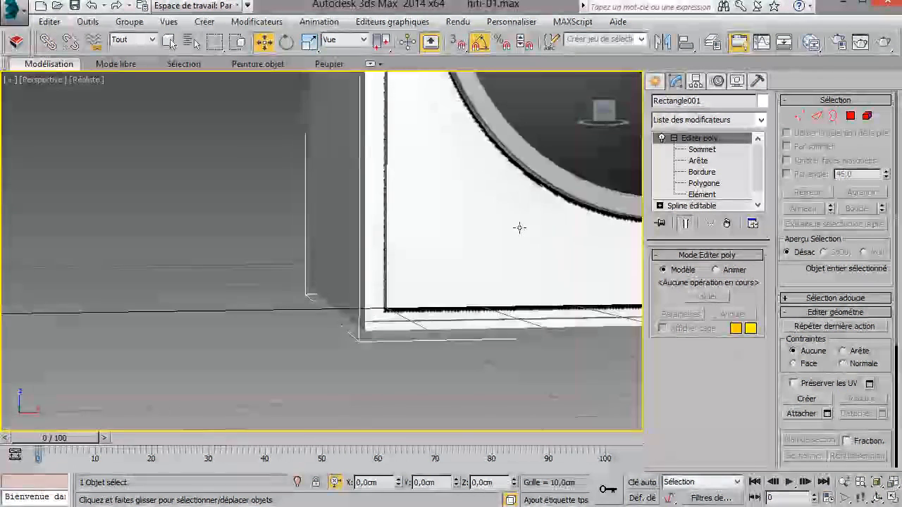
pyautogui.moveTo(519, 227); pyautogui.dragTo(302, 444, button='middle')
pyautogui.scroll(-2, 320, 338)
pyautogui.scroll(-4, 320, 338)
# Step: Show the scene in wireframe and link both speaker membranes to the cabinet as their parent
pyautogui.keyDown('alt'); pyautogui.moveTo(376, 317); pyautogui.dragTo(539, 336, button='middle'); pyautogui.keyUp('alt')
pyautogui.press('F3')
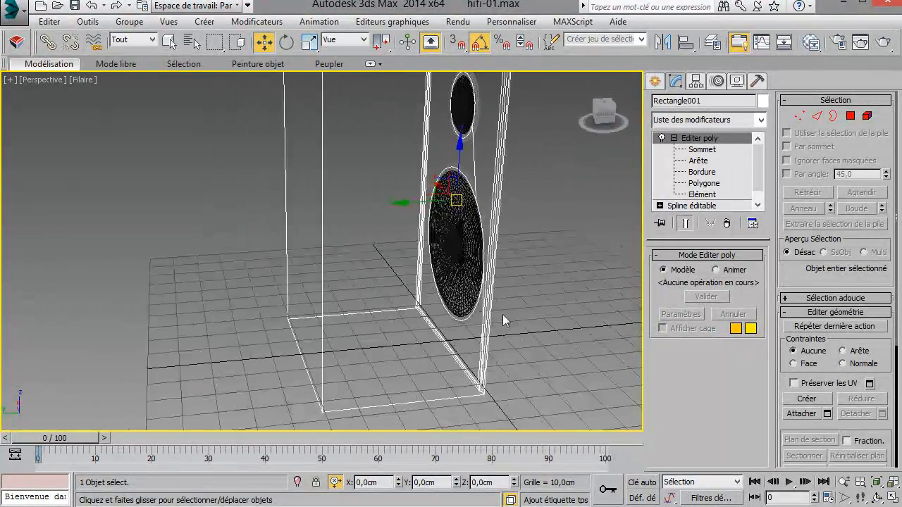
pyautogui.click(448, 257)
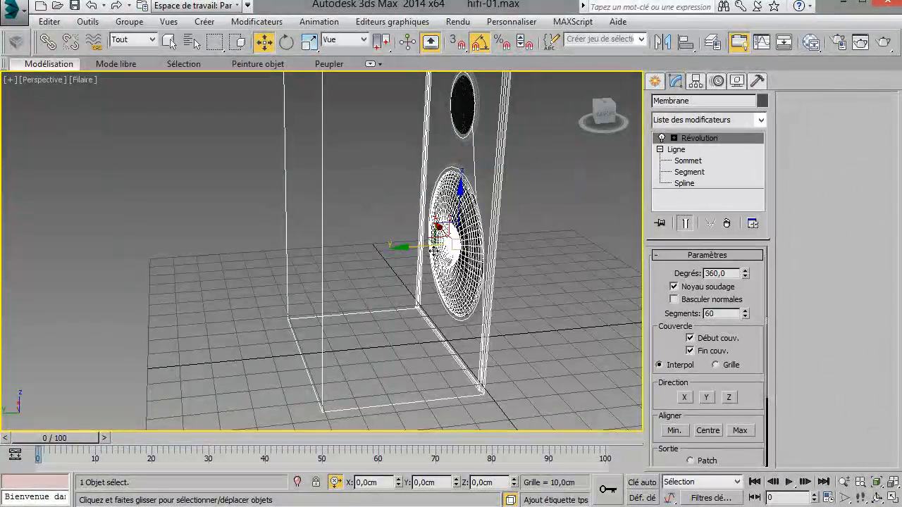
pyautogui.keyDown('ctrl'); pyautogui.click(459, 105); pyautogui.keyUp('ctrl')
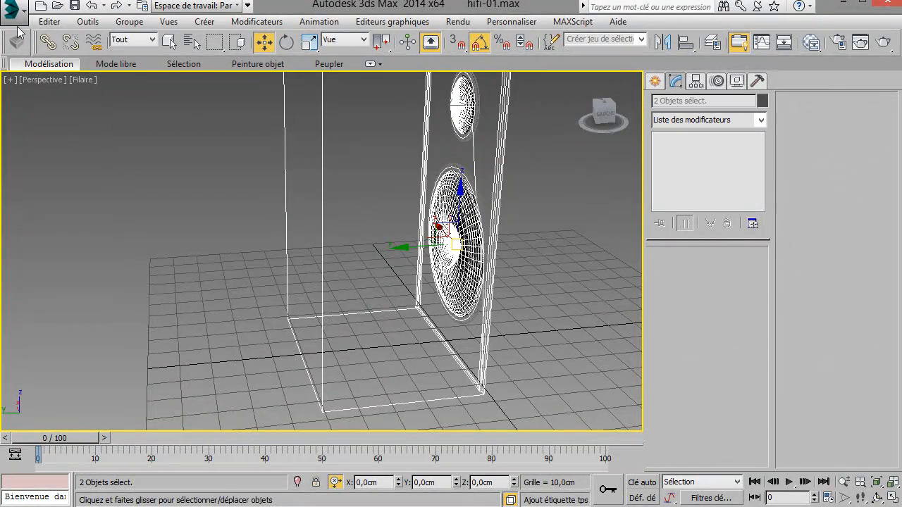
pyautogui.click(47, 42)
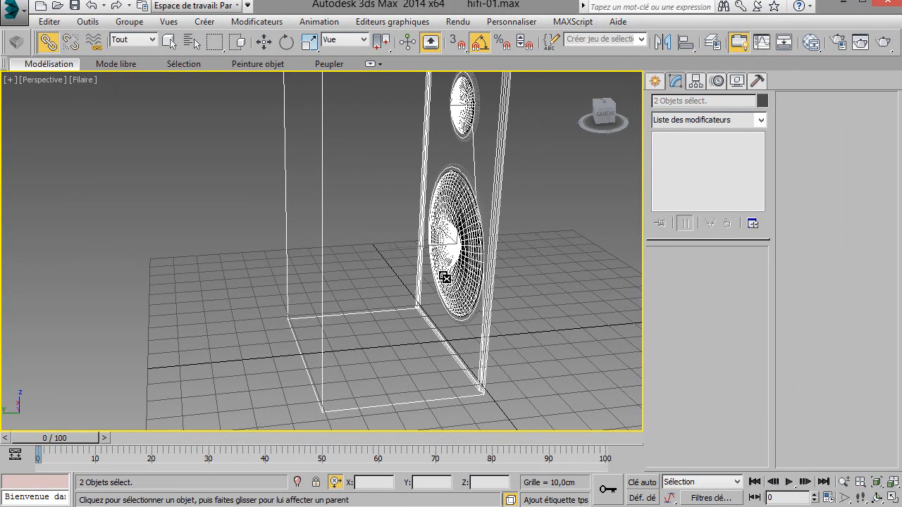
pyautogui.moveTo(333, 355); pyautogui.dragTo(322, 370)
pyautogui.moveTo(322, 370); pyautogui.dragTo(322, 369)
# Step: Select the cabinet for moving and set its absolute Z position to 52,3 cm
pyautogui.rightClick(322, 371)
pyautogui.click(346, 378)
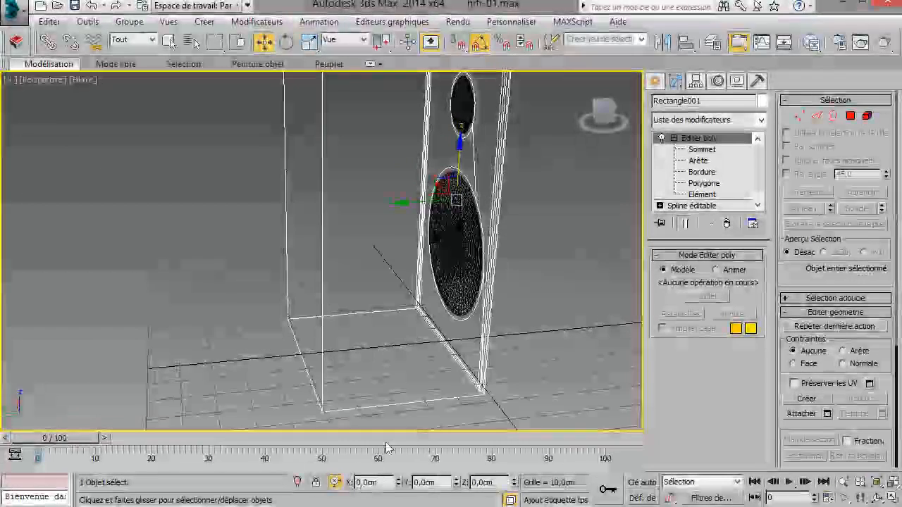
pyautogui.click(335, 483)
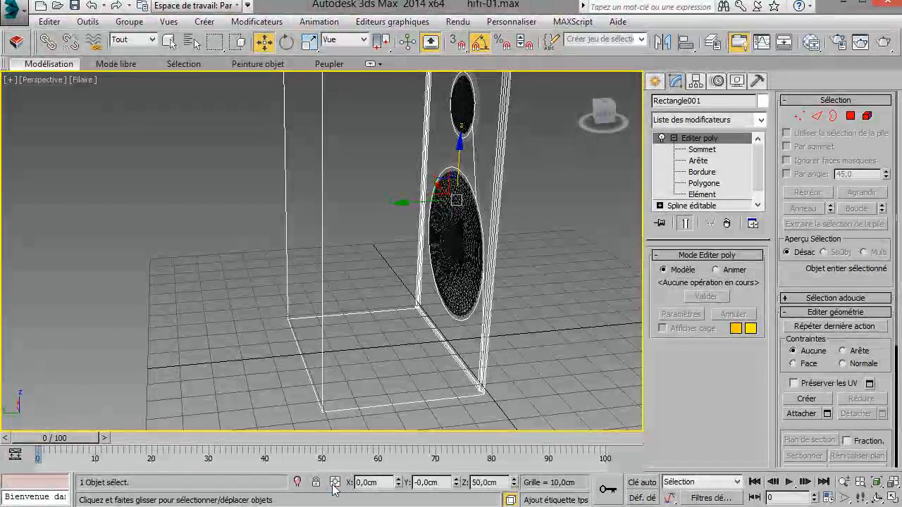
pyautogui.doubleClick(493, 483)
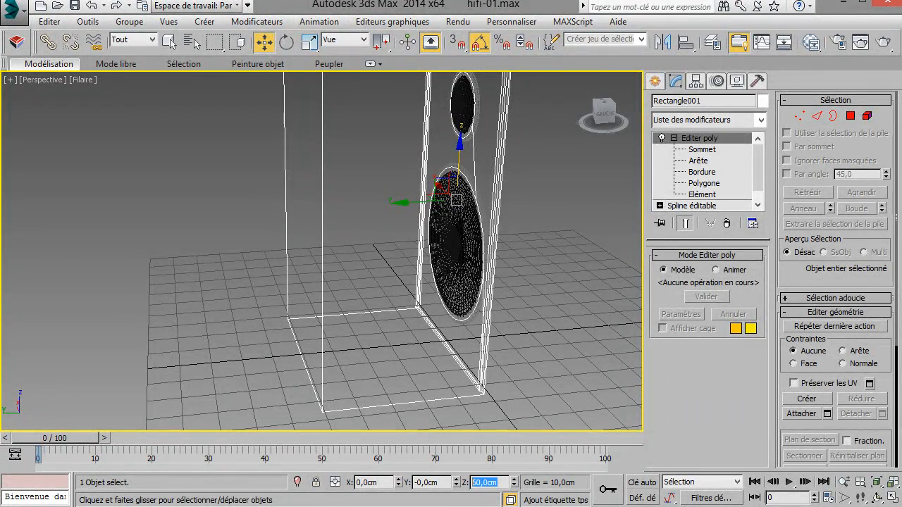
pyautogui.write('52,3')
pyautogui.press('Return')
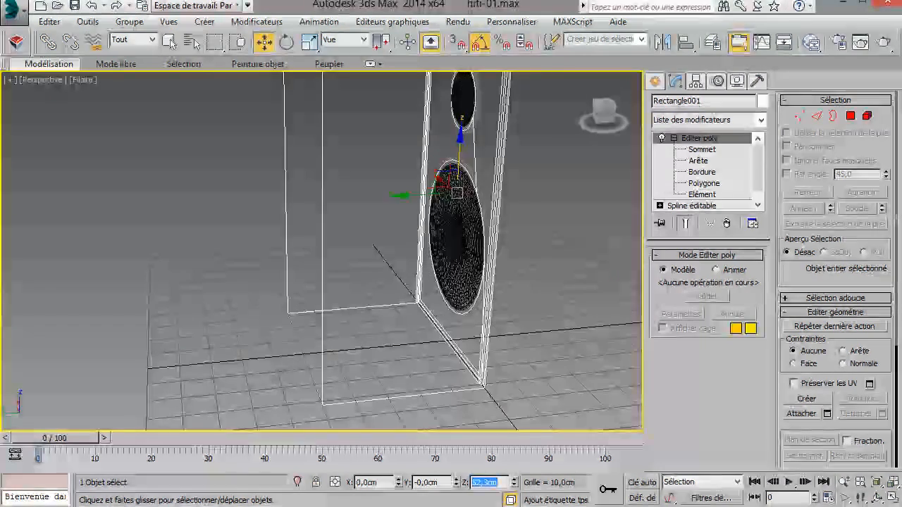
# Step: Return the viewport to shaded display and examine the cabinet's front face, speaker openings and base
pyautogui.press('F3')
pyautogui.moveTo(483, 329)
pyautogui.keyDown('alt'); pyautogui.mouseDown(button='middle')
pyautogui.moveTo(343, 302)
pyautogui.moveTo(374, 286)
pyautogui.moveTo(190, 277)
pyautogui.moveTo(226, 273)
pyautogui.moveTo(203, 284)
pyautogui.moveTo(117, 283)
pyautogui.moveTo(124, 272)
pyautogui.moveTo(125, 284)
pyautogui.moveTo(149, 276)
pyautogui.mouseUp(button='middle'); pyautogui.keyUp('alt')
pyautogui.scroll(10, 351, 319)
pyautogui.moveTo(253, 344); pyautogui.dragTo(252, 434, button='middle')
pyautogui.scroll(-3, 309, 306)
pyautogui.keyDown('alt'); pyautogui.moveTo(309, 342); pyautogui.dragTo(367, 391, button='middle'); pyautogui.keyUp('alt')
pyautogui.scroll(-4, 396, 179)
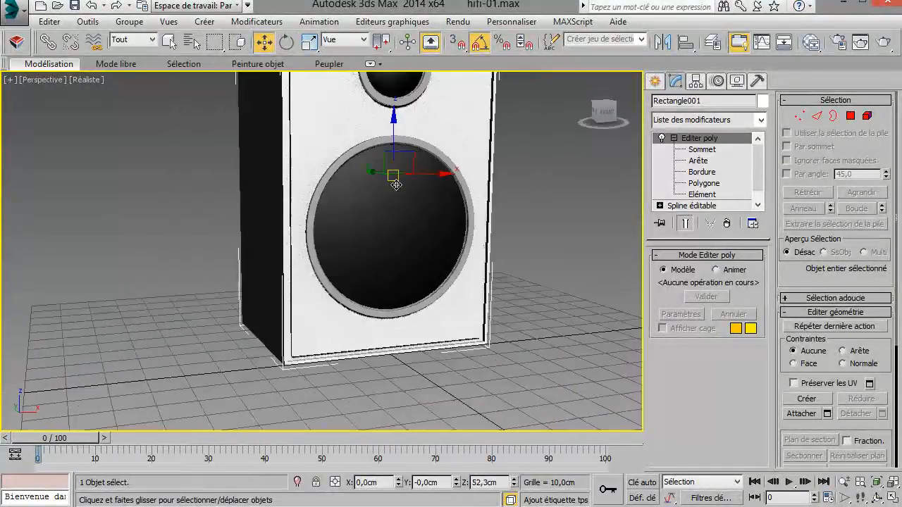
pyautogui.scroll(2, 389, 204)
pyautogui.keyDown('alt'); pyautogui.moveTo(388, 206); pyautogui.dragTo(410, 244, button='middle'); pyautogui.keyUp('alt')
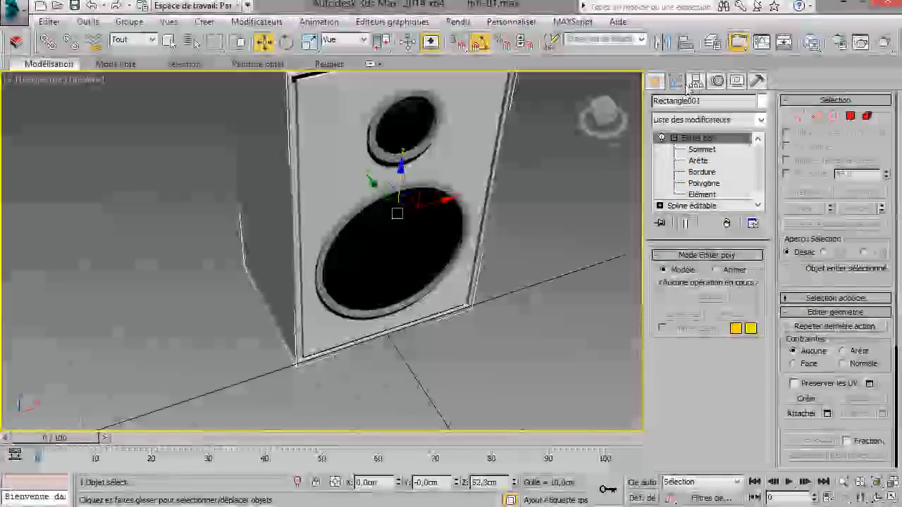
# Step: Center the cabinet's pivot on the object using pivot-only adjustment and return to moving the whole object
pyautogui.click(695, 81)
pyautogui.click(707, 170)
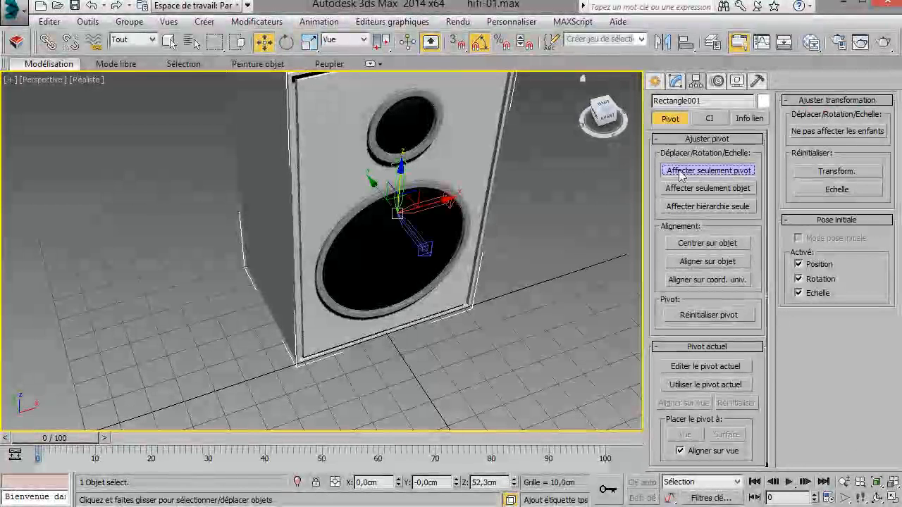
pyautogui.click(711, 243)
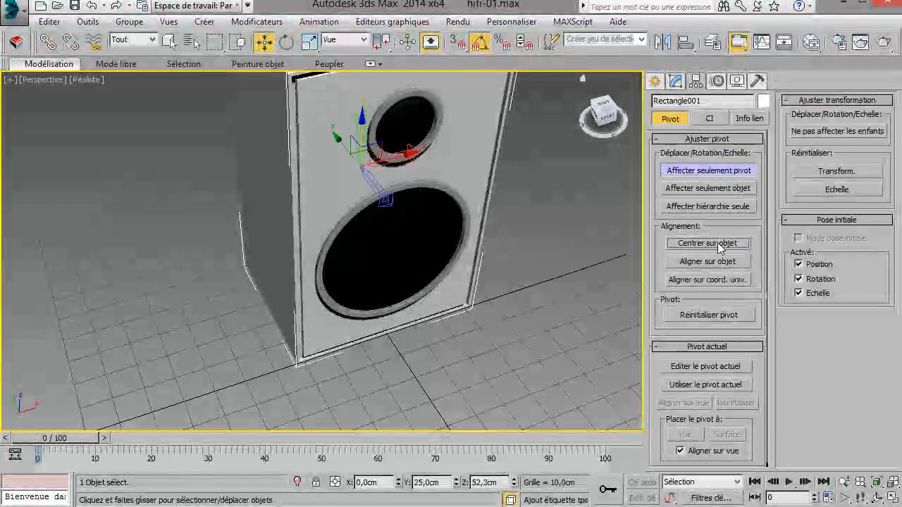
pyautogui.click(701, 170)
pyautogui.rightClick(451, 215)
pyautogui.click(503, 224)
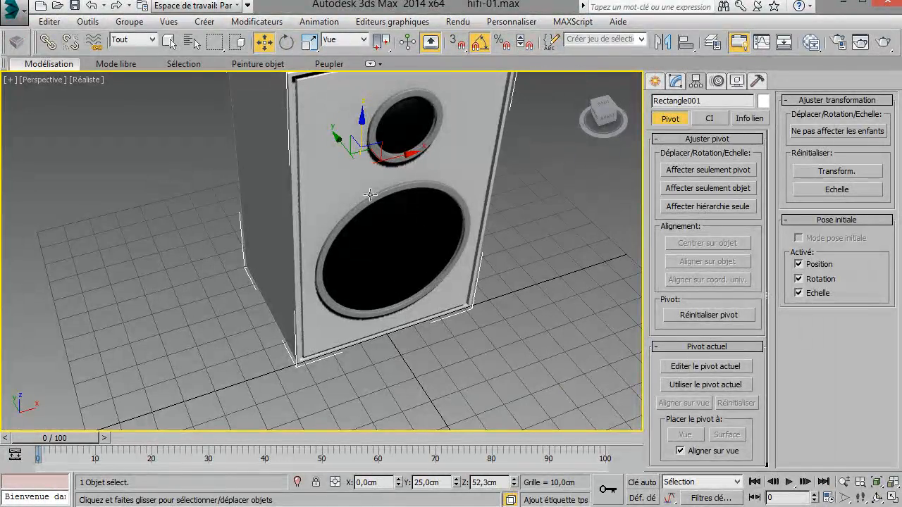
# Step: Reset the cabinet's Y position to 0,0 cm and place only its pivot at Z 0,0 cm
pyautogui.rightClick(456, 484)
pyautogui.keyDown('alt'); pyautogui.moveTo(512, 324); pyautogui.dragTo(502, 285, button='middle'); pyautogui.keyUp('alt')
pyautogui.click(701, 171)
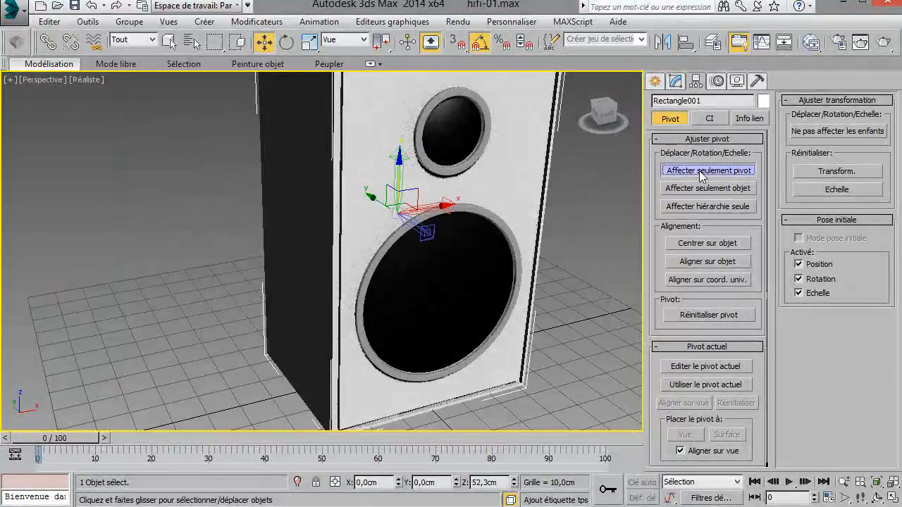
pyautogui.rightClick(513, 486)
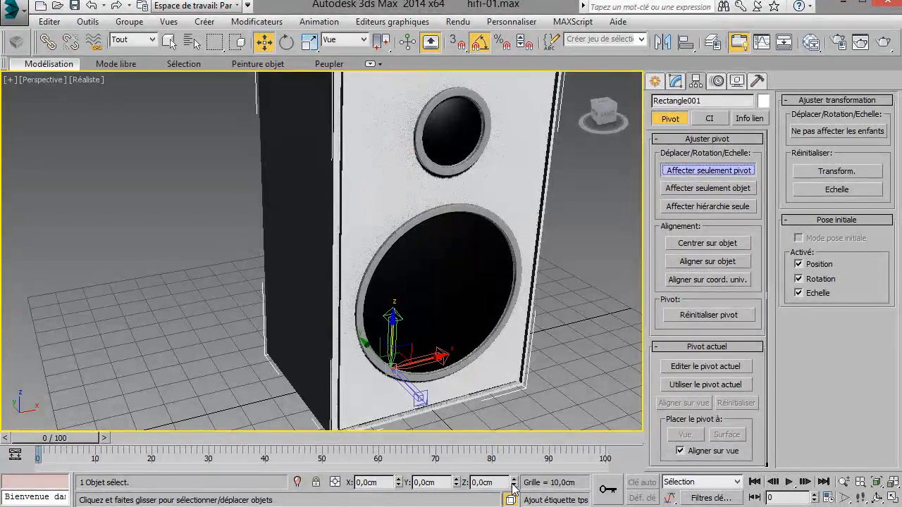
pyautogui.click(701, 174)
pyautogui.scroll(-5, 561, 299)
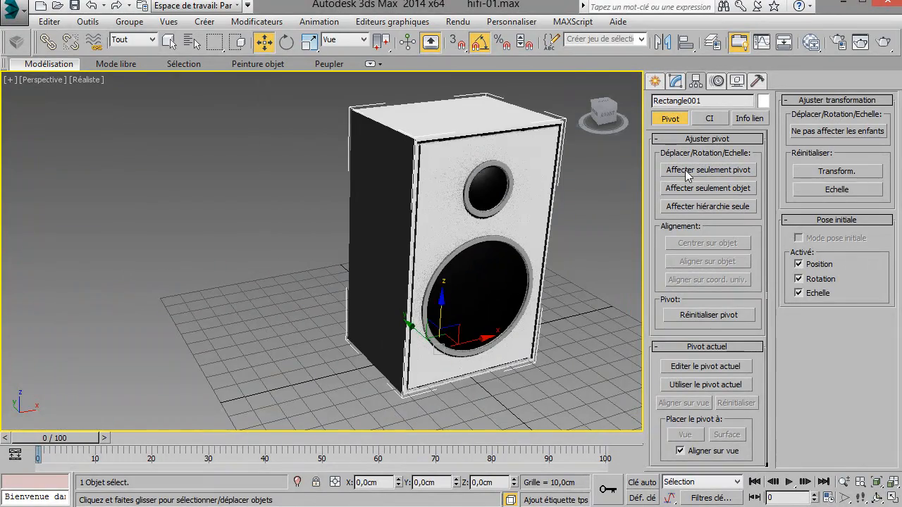
# Step: Deselect the cabinet, start a Rectangle spline for its back, and turn on 3D snapping to Sommet only
pyautogui.click(596, 288)
pyautogui.keyDown('alt'); pyautogui.moveTo(597, 288); pyautogui.dragTo(507, 274, button='middle'); pyautogui.keyUp('alt')
pyautogui.scroll(4, 470, 248)
pyautogui.click(654, 80)
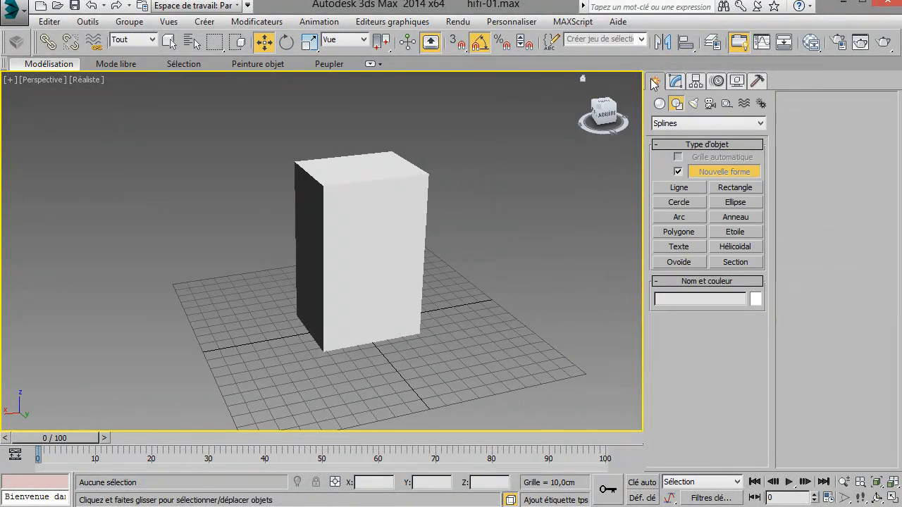
pyautogui.click(725, 187)
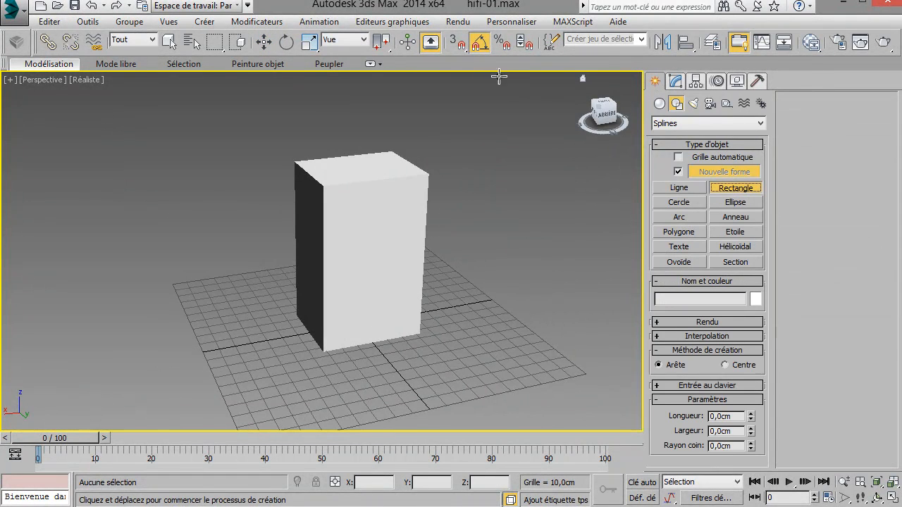
pyautogui.rightClick(457, 44)
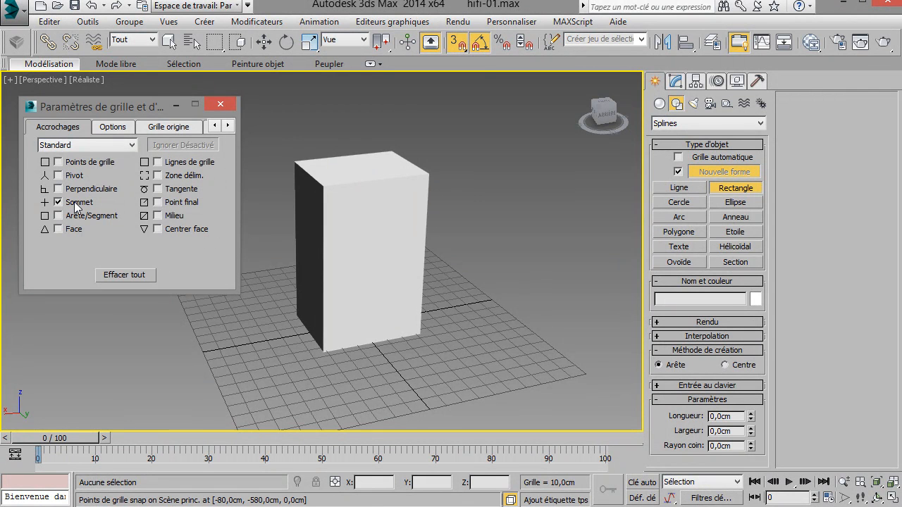
pyautogui.scroll(4, 303, 310)
pyautogui.moveTo(374, 275); pyautogui.dragTo(348, 283, button='middle')
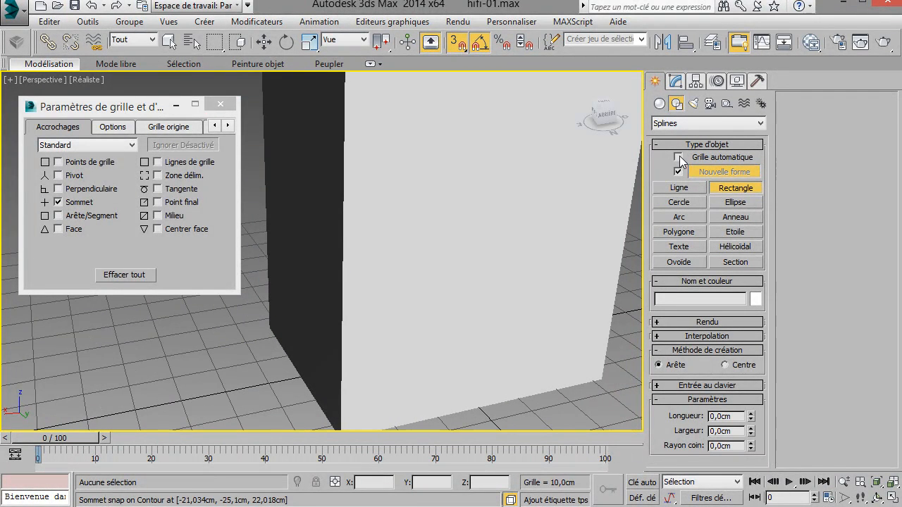
# Step: With Grille automatique enabled, draw a rectangle of about 104,525 x 64,525 cm between opposite corners of the cabinet's back face
pyautogui.moveTo(374, 329); pyautogui.dragTo(329, 370, button='middle')
pyautogui.scroll(-2, 369, 340)
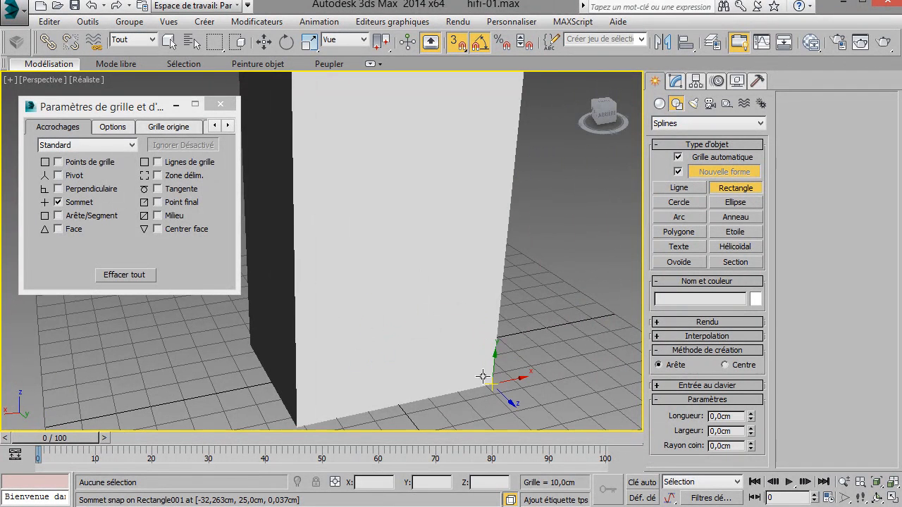
pyautogui.scroll(-3, 483, 377)
pyautogui.moveTo(482, 374); pyautogui.dragTo(345, 162)
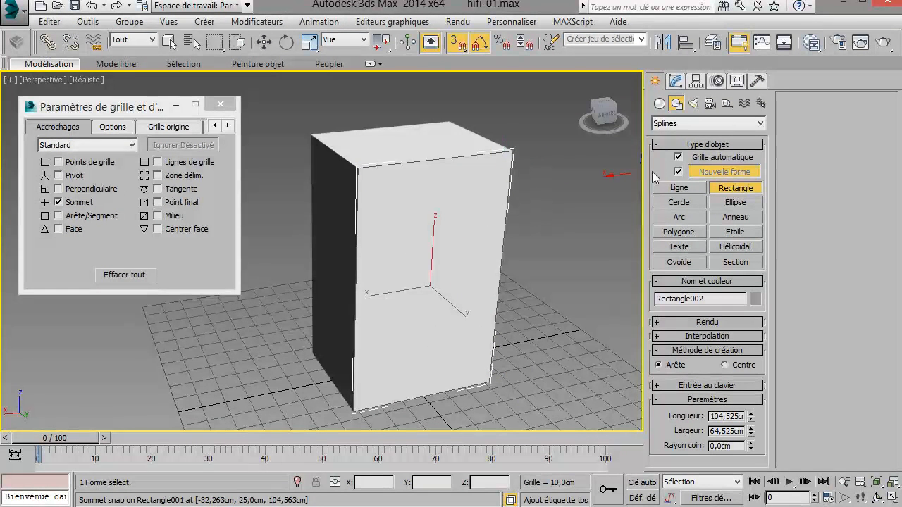
# Step: Disable Sommet snapping and Nouvelle forme, and draw a small circle inside the rectangle near the back face's lower corner
pyautogui.click(64, 205)
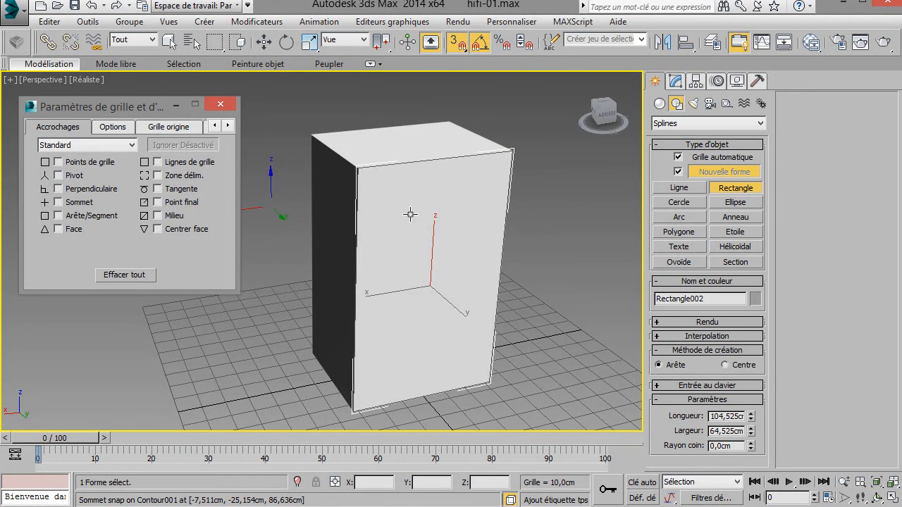
pyautogui.click(680, 202)
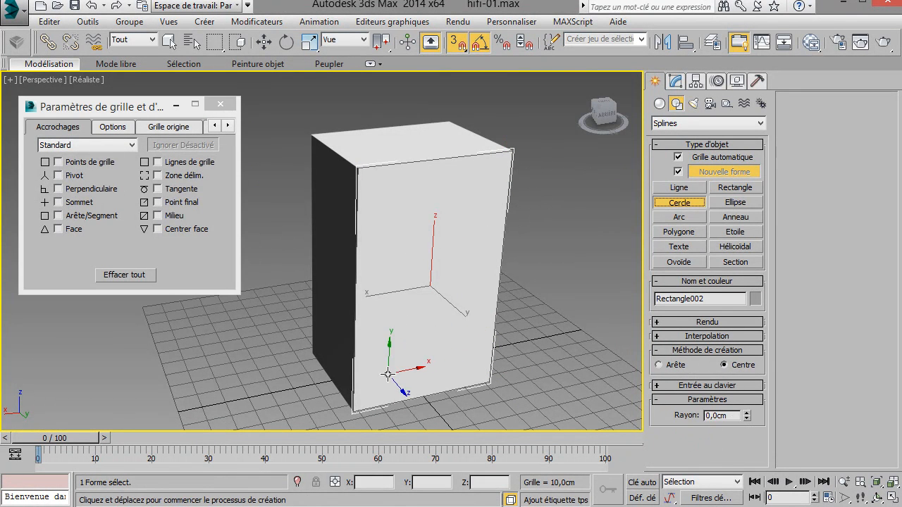
pyautogui.click(678, 171)
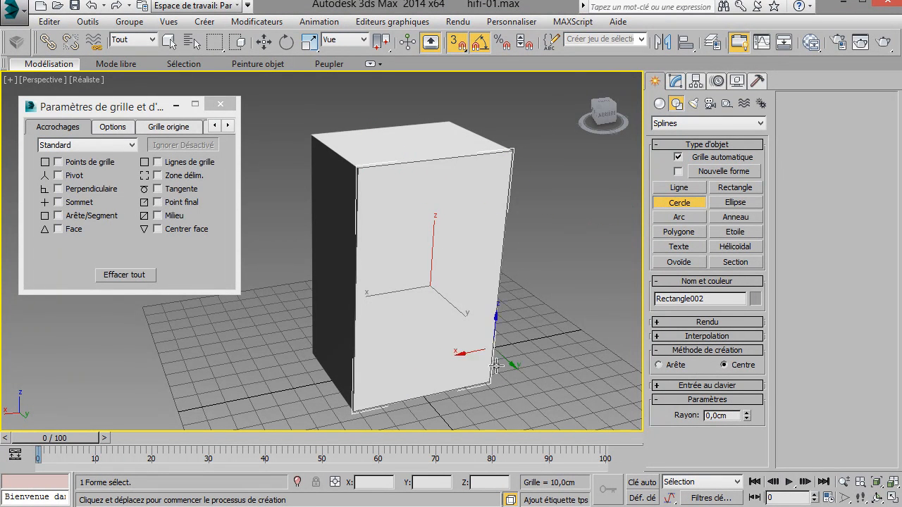
pyautogui.moveTo(382, 384); pyautogui.dragTo(377, 373)
pyautogui.press('w')
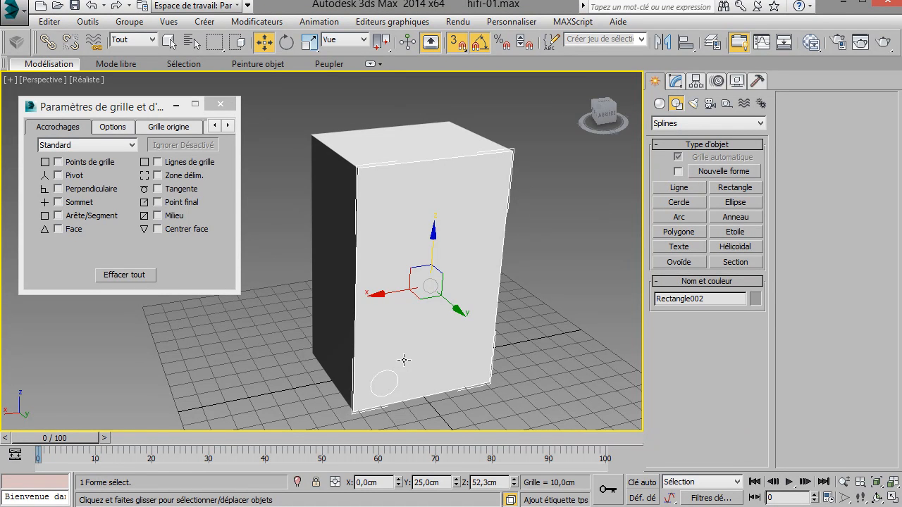
# Step: Delete the cabinet's original back polygon and leave the polygon sub-object level
pyautogui.click(454, 190)
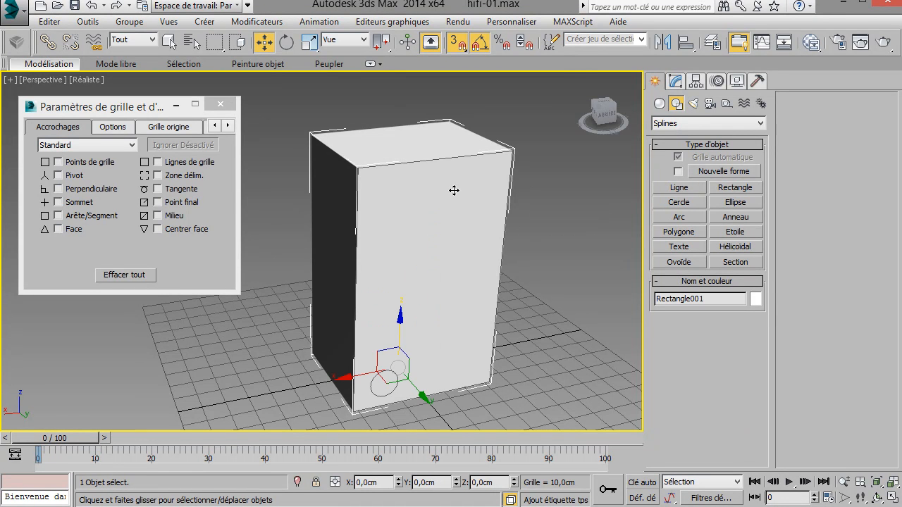
pyautogui.click(675, 82)
pyautogui.click(850, 115)
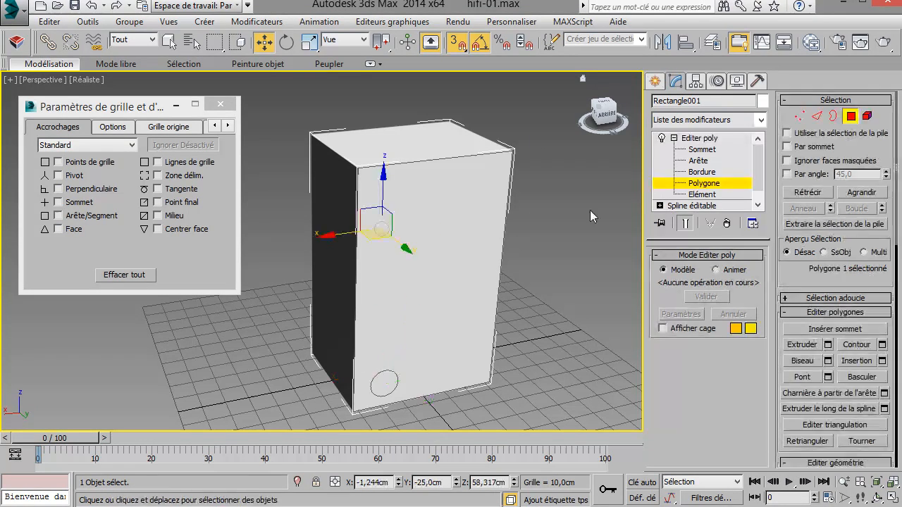
pyautogui.click(457, 234)
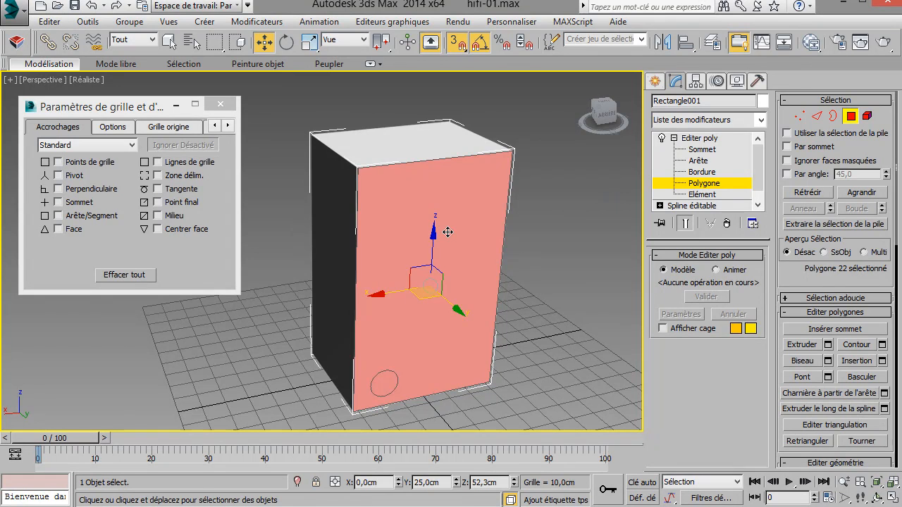
pyautogui.press('Delete')
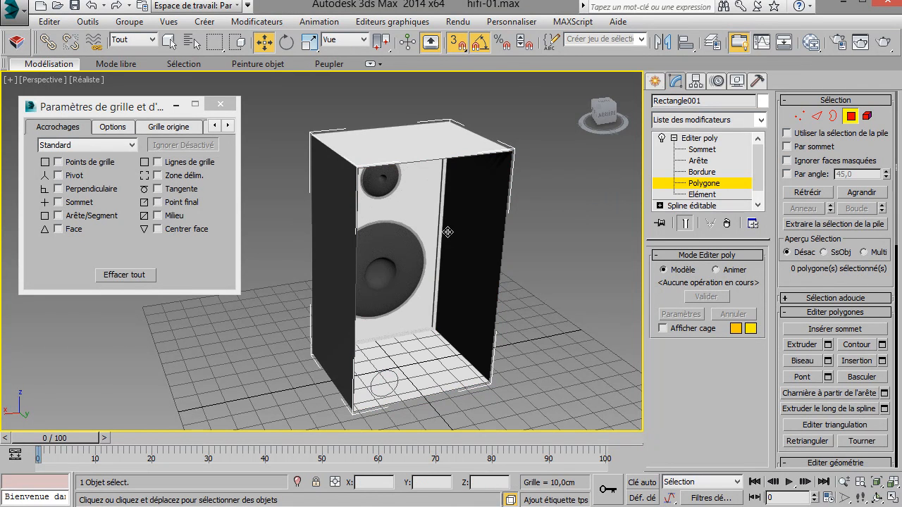
pyautogui.scroll(2, 438, 264)
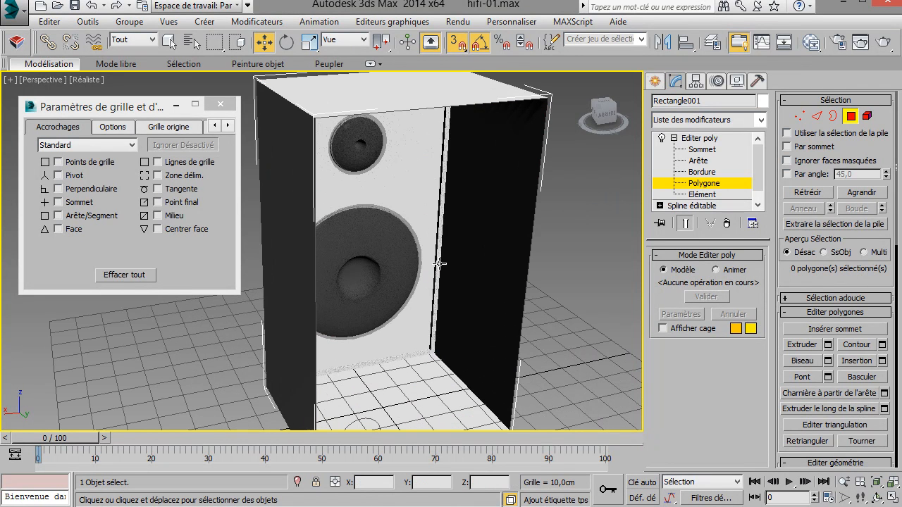
pyautogui.click(851, 117)
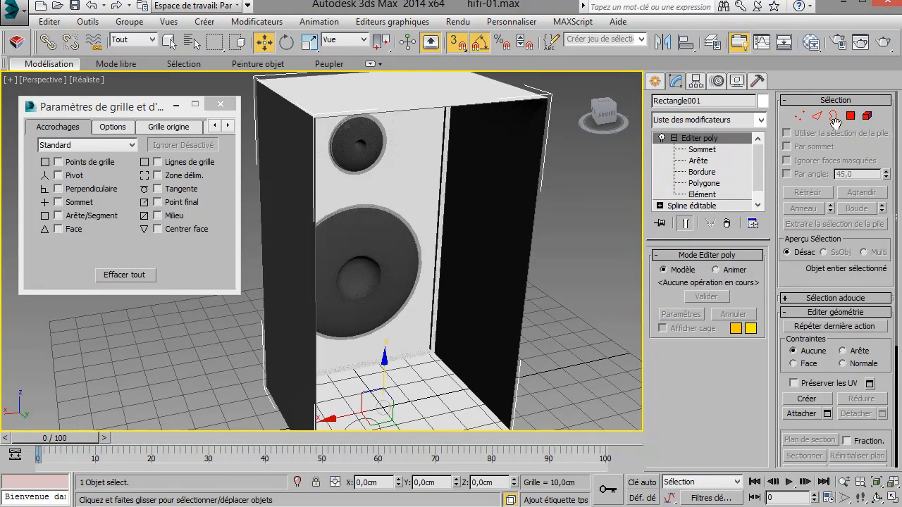
# Step: Select the rectangle-and-circle shape on the cabinet's back and convert it to an editable poly
pyautogui.click(358, 421)
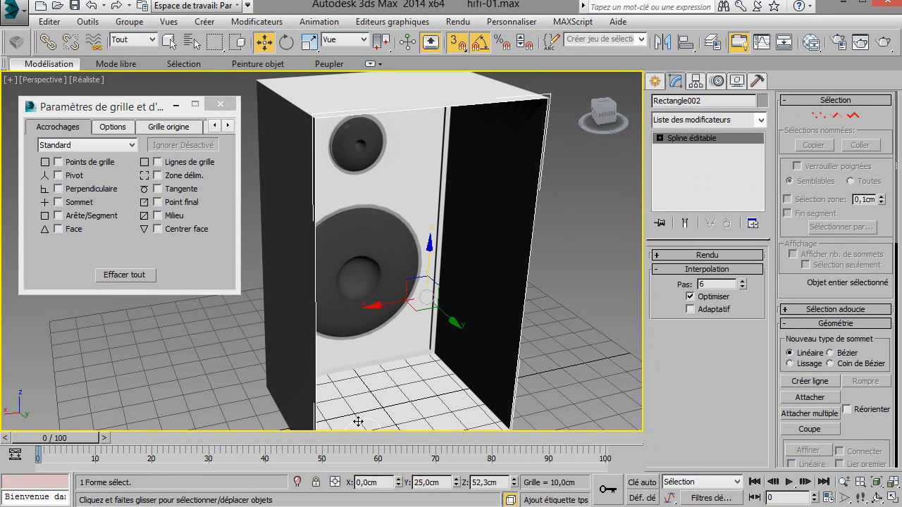
pyautogui.moveTo(407, 373); pyautogui.dragTo(392, 317, button='middle')
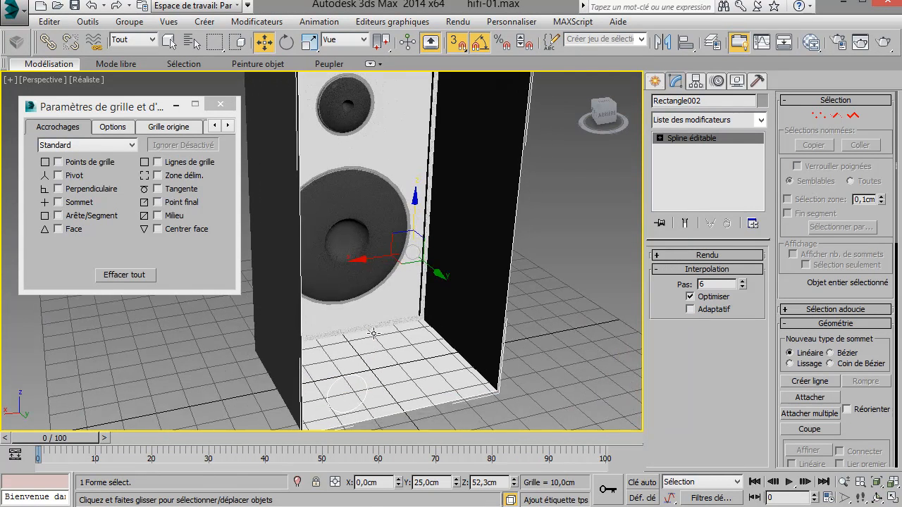
pyautogui.rightClick(412, 323)
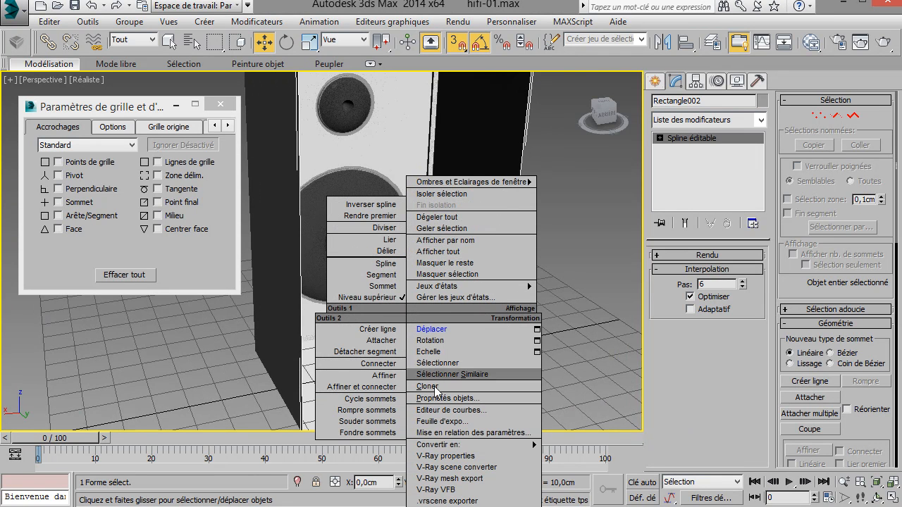
pyautogui.moveTo(456, 443)
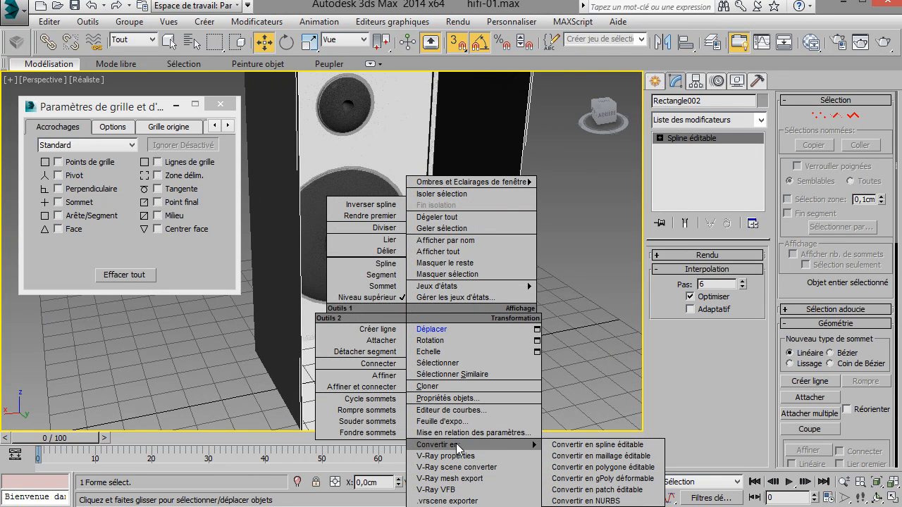
pyautogui.click(602, 467)
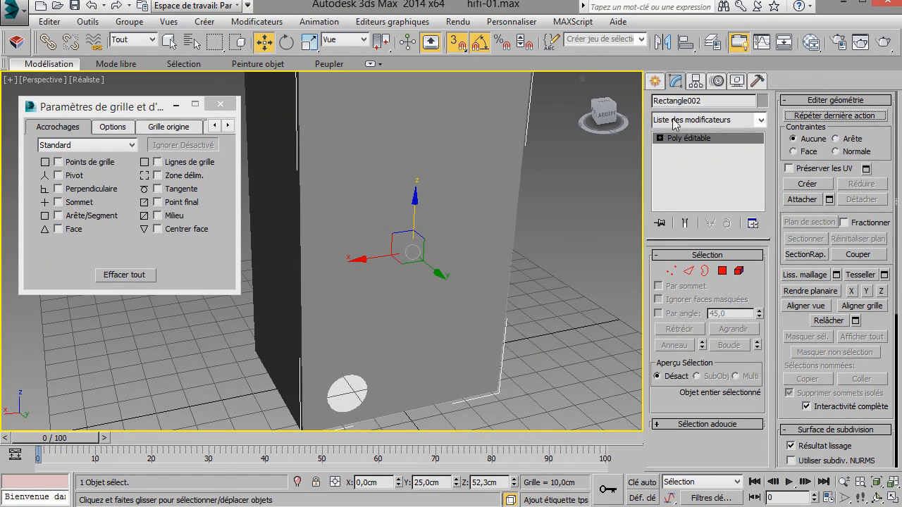
# Step: Change the new back panel's object color to white and deselect it
pyautogui.click(762, 101)
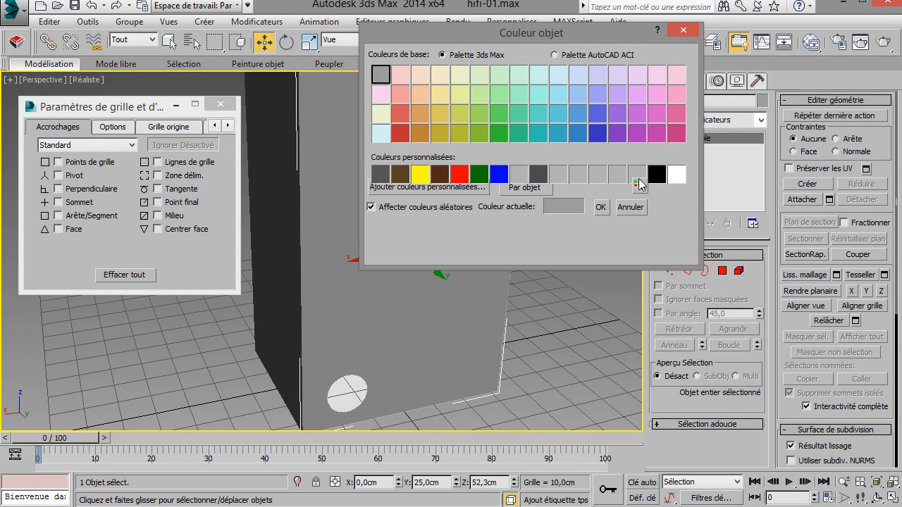
pyautogui.click(674, 176)
pyautogui.click(600, 208)
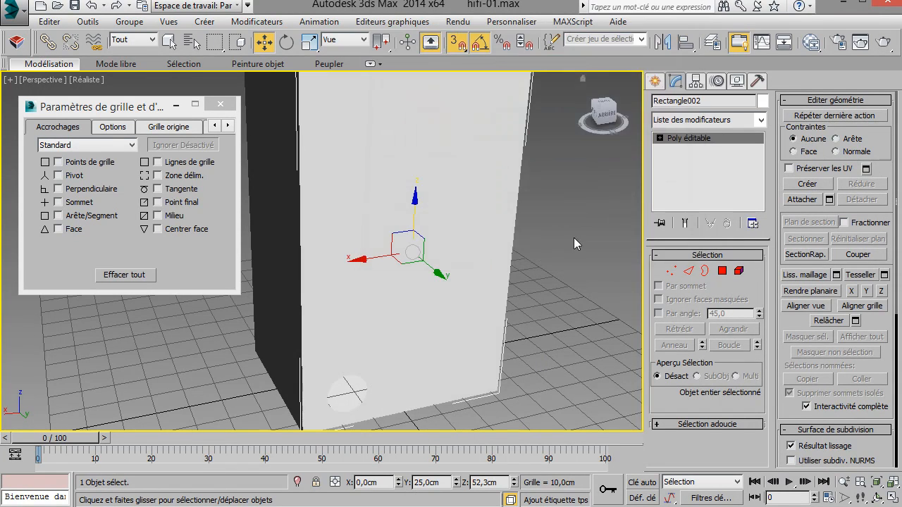
pyautogui.click(555, 263)
# Step: Attach the perforated back panel to the cabinet
pyautogui.keyDown('alt'); pyautogui.moveTo(523, 284); pyautogui.dragTo(364, 228, button='middle'); pyautogui.keyUp('alt')
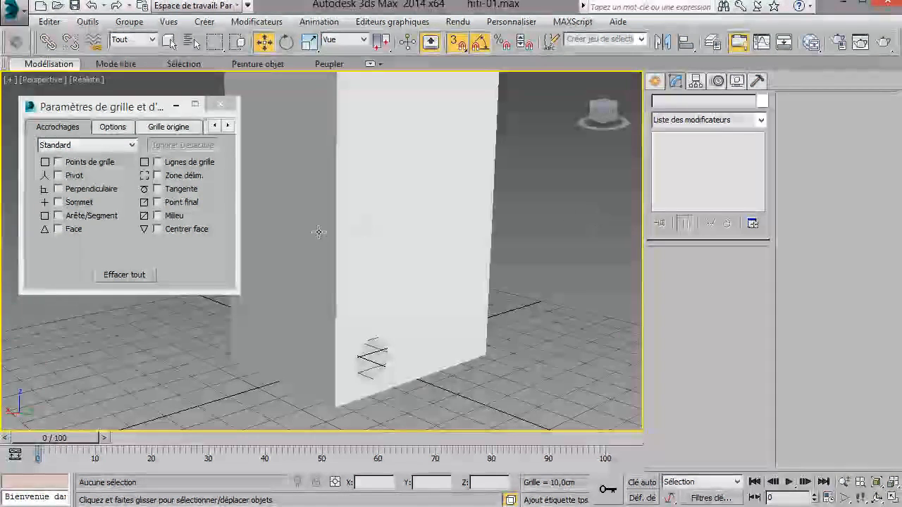
pyautogui.click(310, 233)
pyautogui.rightClick(310, 235)
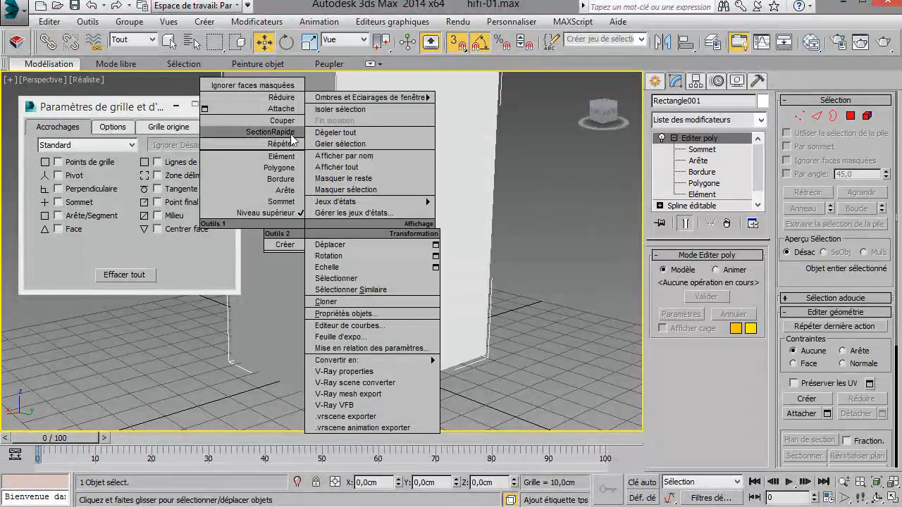
pyautogui.click(282, 108)
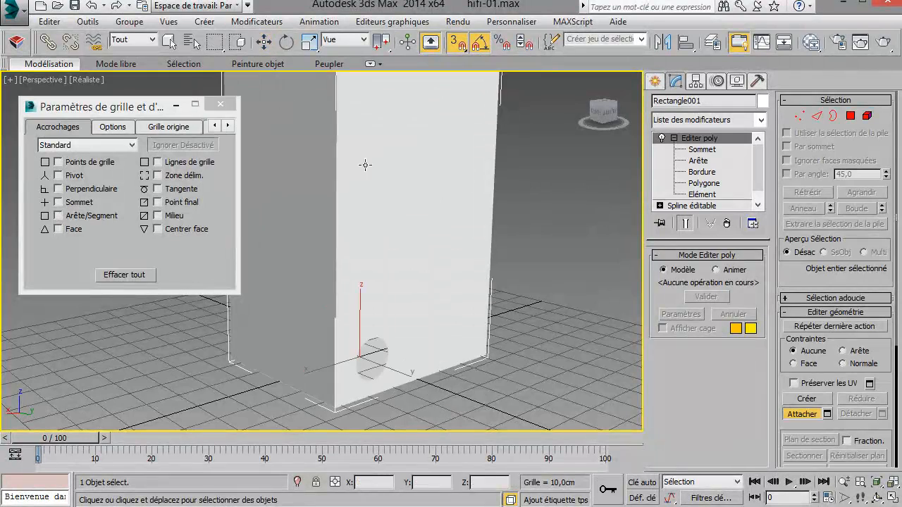
pyautogui.click(404, 214)
# Step: Select the overlapping vertices at the four corners of the cabinet's back panel and weld them
pyautogui.click(798, 116)
pyautogui.moveTo(600, 195); pyautogui.dragTo(643, 270, button='middle')
pyautogui.keyDown('alt'); pyautogui.moveTo(670, 271); pyautogui.dragTo(556, 185, button='middle'); pyautogui.keyUp('alt')
pyautogui.moveTo(504, 91); pyautogui.dragTo(442, 123)
pyautogui.keyDown('alt'); pyautogui.moveTo(433, 155); pyautogui.dragTo(420, 182, button='middle'); pyautogui.keyUp('alt')
pyautogui.keyDown('alt'); pyautogui.moveTo(471, 343); pyautogui.dragTo(421, 353, button='middle'); pyautogui.keyUp('alt')
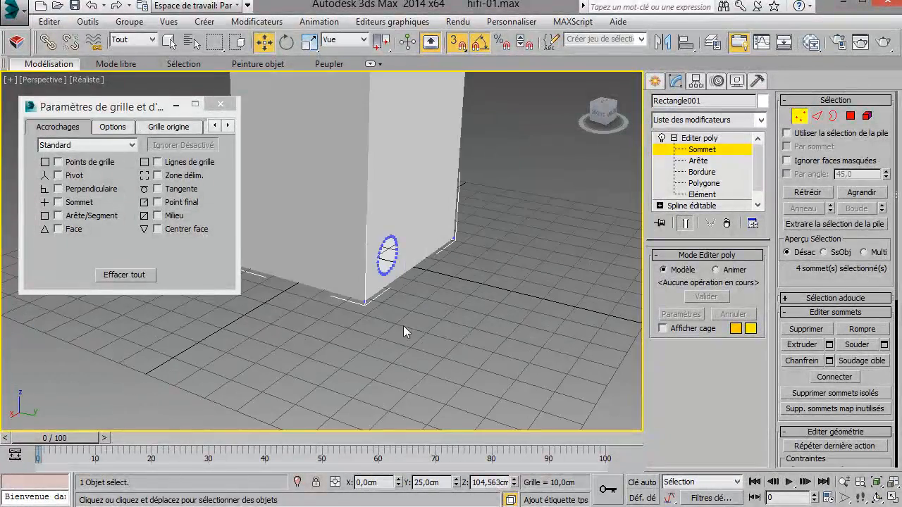
pyautogui.keyDown('ctrl'); pyautogui.moveTo(375, 312); pyautogui.dragTo(351, 291); pyautogui.keyUp('ctrl')
pyautogui.keyDown('ctrl'); pyautogui.moveTo(476, 264); pyautogui.dragTo(436, 216); pyautogui.keyUp('ctrl')
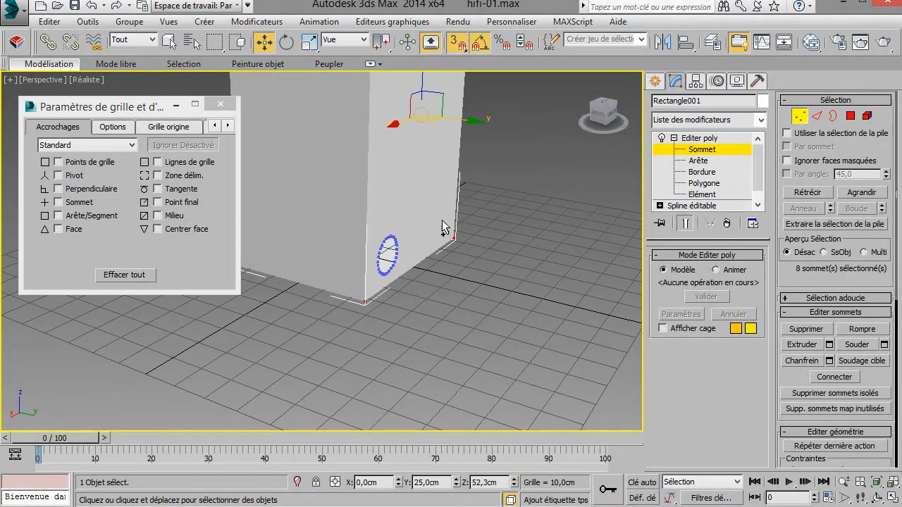
pyautogui.rightClick(485, 216)
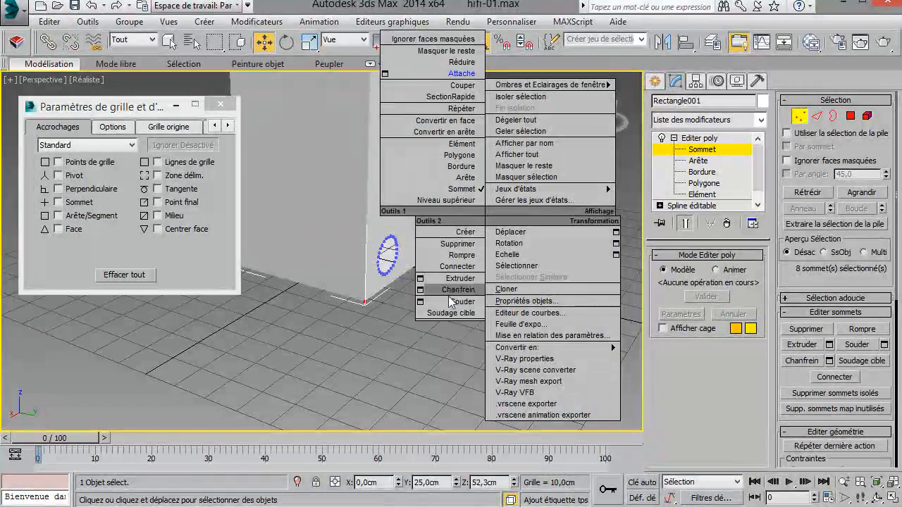
pyautogui.click(448, 297)
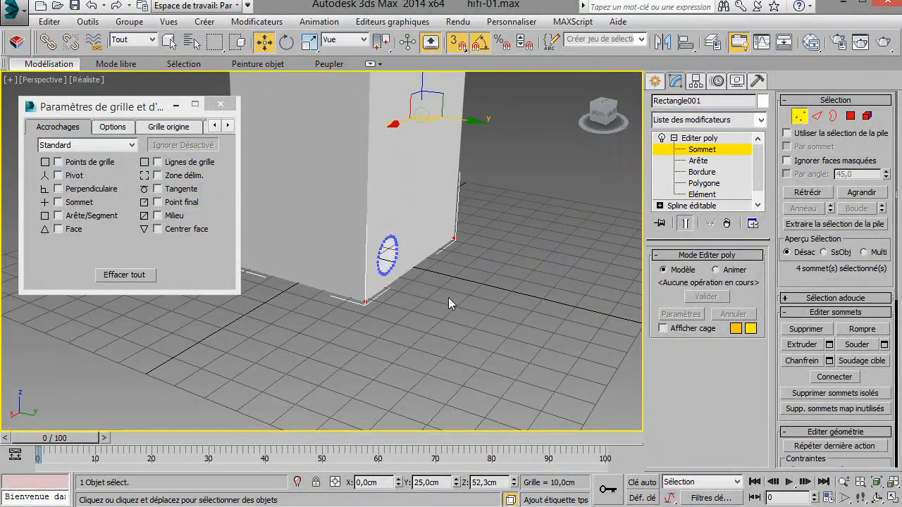
# Step: Hide the grid, select the border of the circular hole in the back panel and cap it
pyautogui.moveTo(451, 264); pyautogui.dragTo(481, 279, button='middle')
pyautogui.scroll(5, 476, 277)
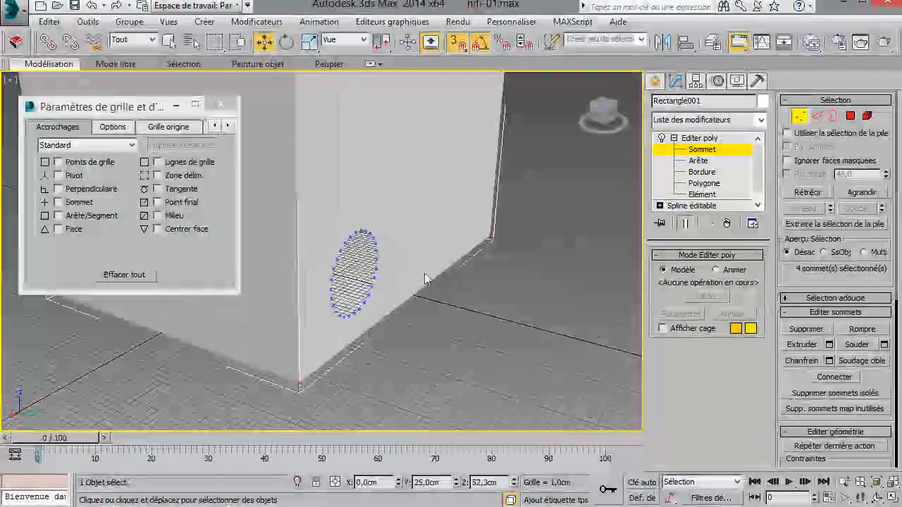
pyautogui.keyDown('alt'); pyautogui.moveTo(374, 234); pyautogui.dragTo(436, 208, button='middle'); pyautogui.keyUp('alt')
pyautogui.press('3')
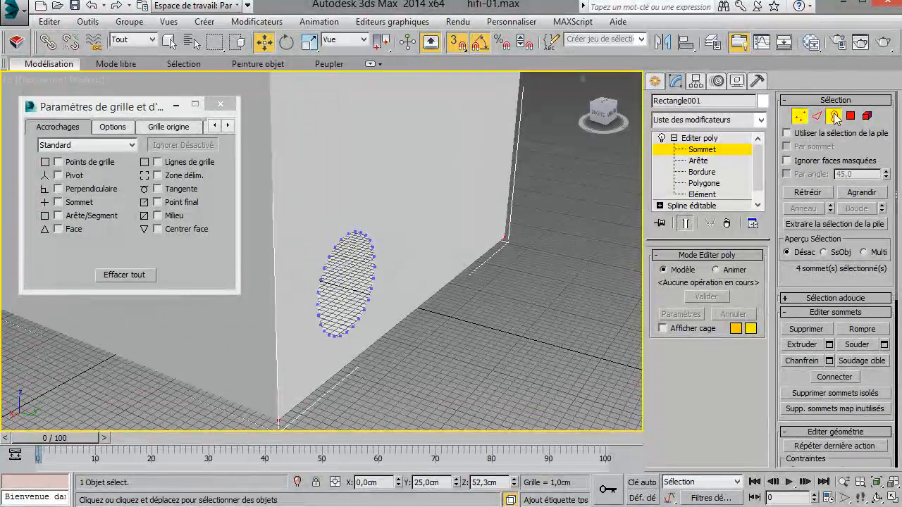
pyautogui.press('g')
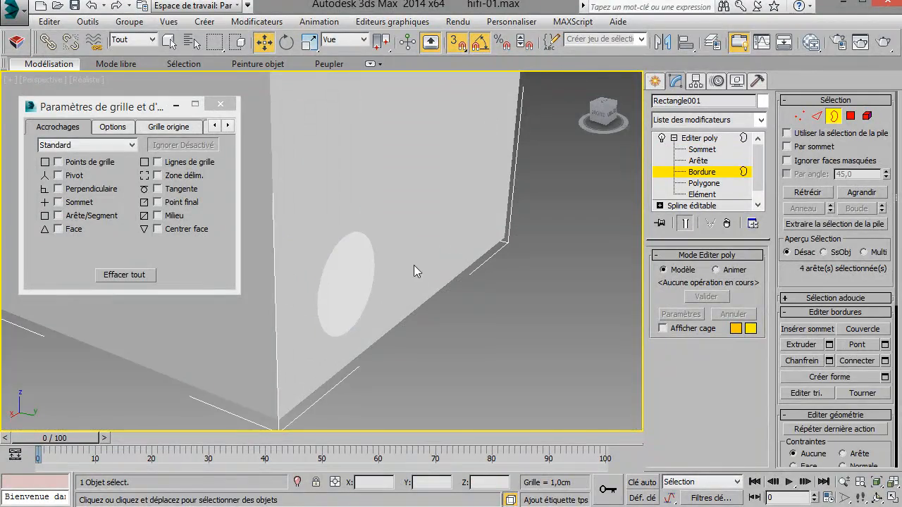
pyautogui.click(372, 268)
pyautogui.rightClick(379, 285)
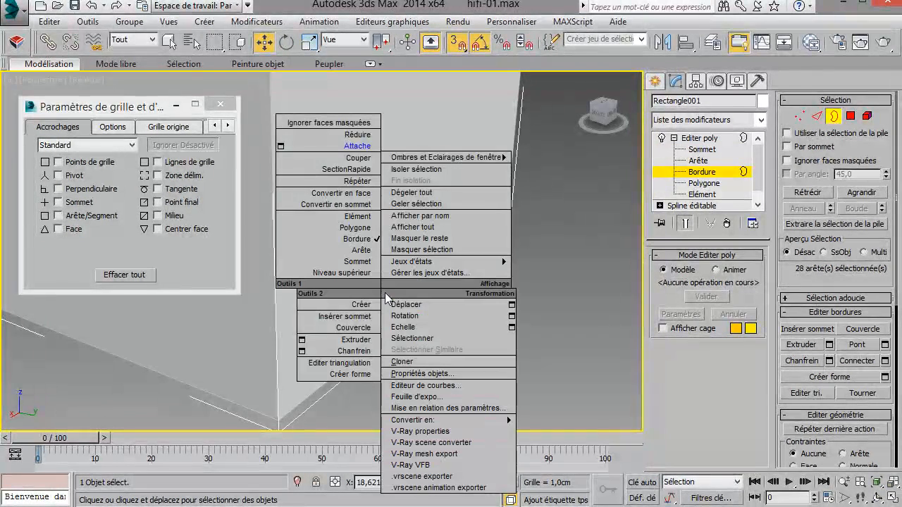
pyautogui.click(357, 328)
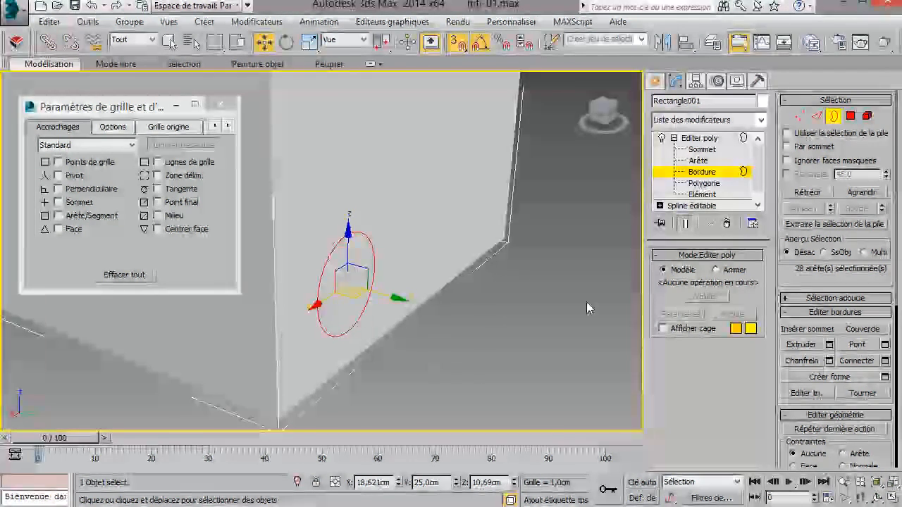
# Step: Select the circular cap polygon on the back panel and bevel it inward into a tapered recess
pyautogui.click(851, 117)
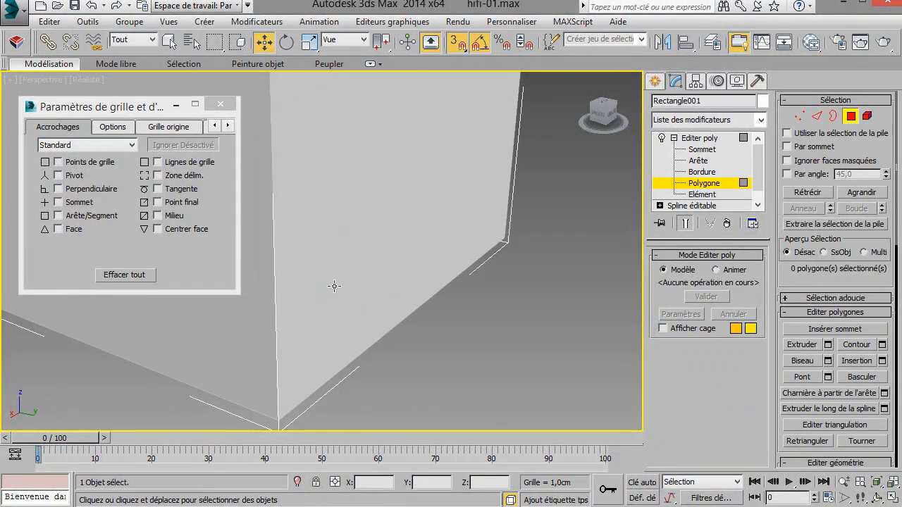
pyautogui.click(341, 285)
pyautogui.rightClick(342, 288)
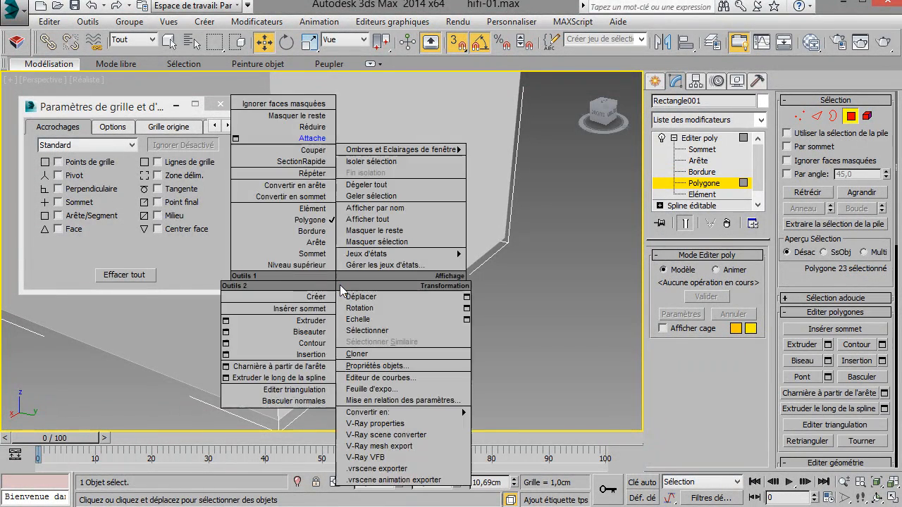
pyautogui.click(309, 331)
pyautogui.moveTo(340, 298); pyautogui.dragTo(339, 305)
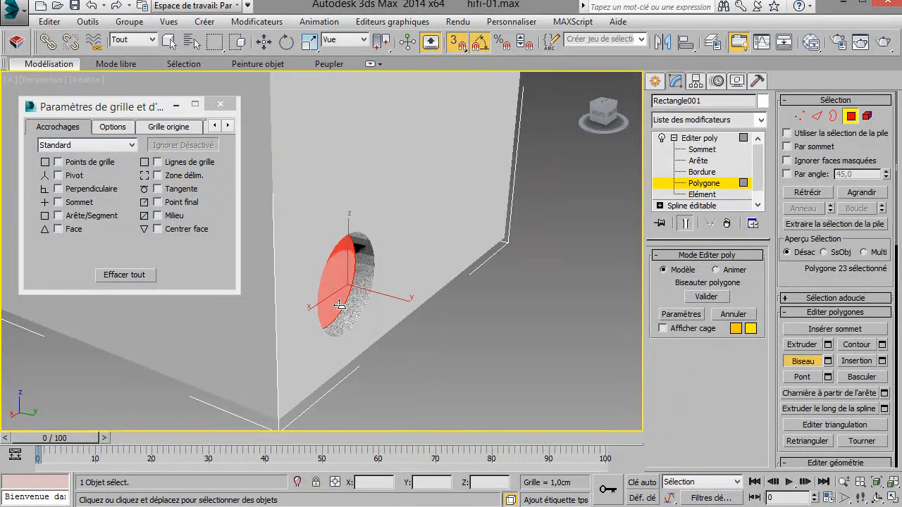
pyautogui.click(339, 315)
# Step: Select the full ring of sloped polygons inside the circular recess and assign them to smoothing group 5
pyautogui.keyDown('alt'); pyautogui.moveTo(375, 305); pyautogui.dragTo(360, 264, button='middle'); pyautogui.keyUp('alt')
pyautogui.scroll(5, 335, 237)
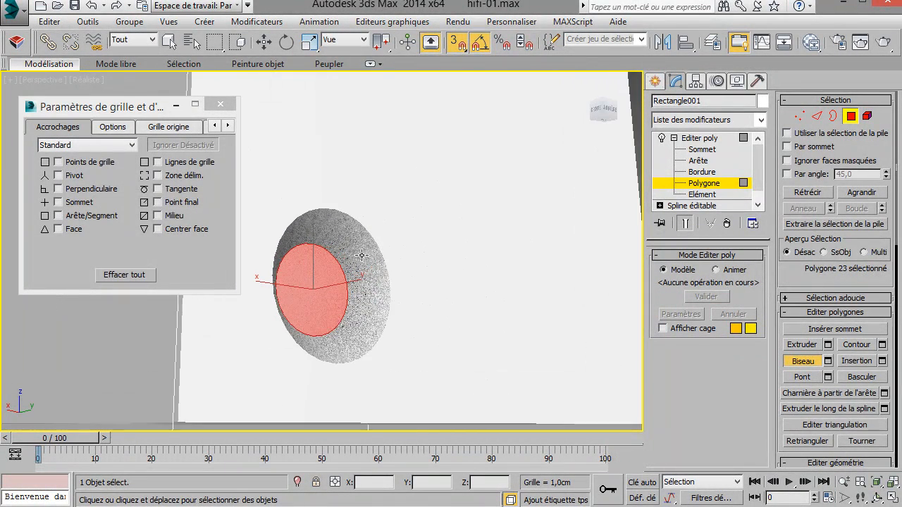
pyautogui.click(336, 237)
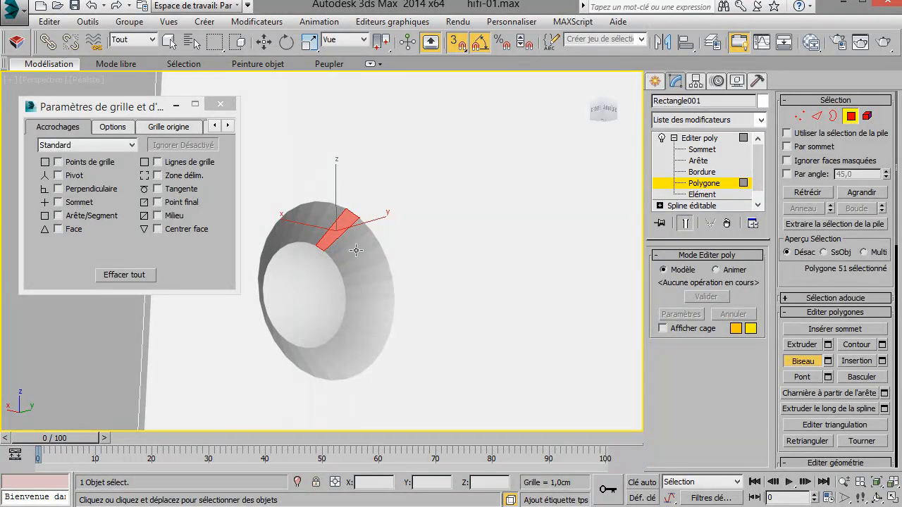
pyautogui.keyDown('shift'); pyautogui.click(357, 250); pyautogui.keyUp('shift')
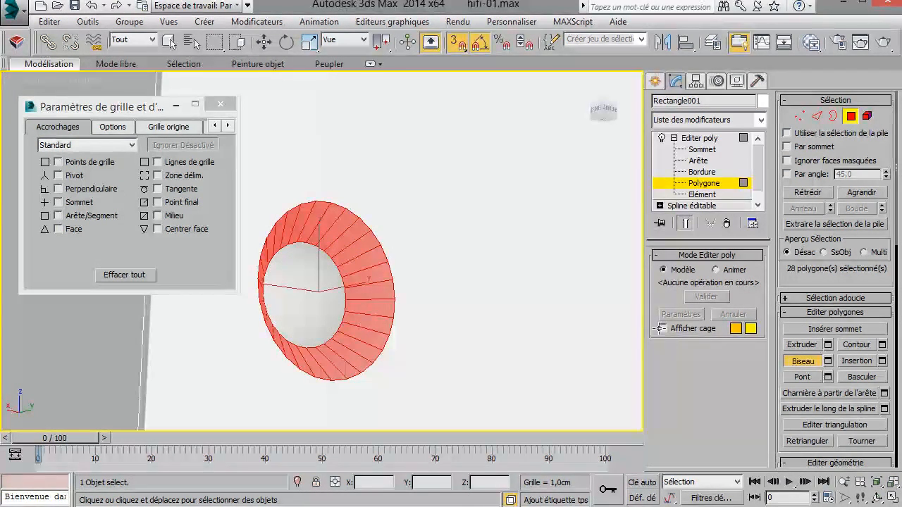
pyautogui.scroll(-10, 788, 275)
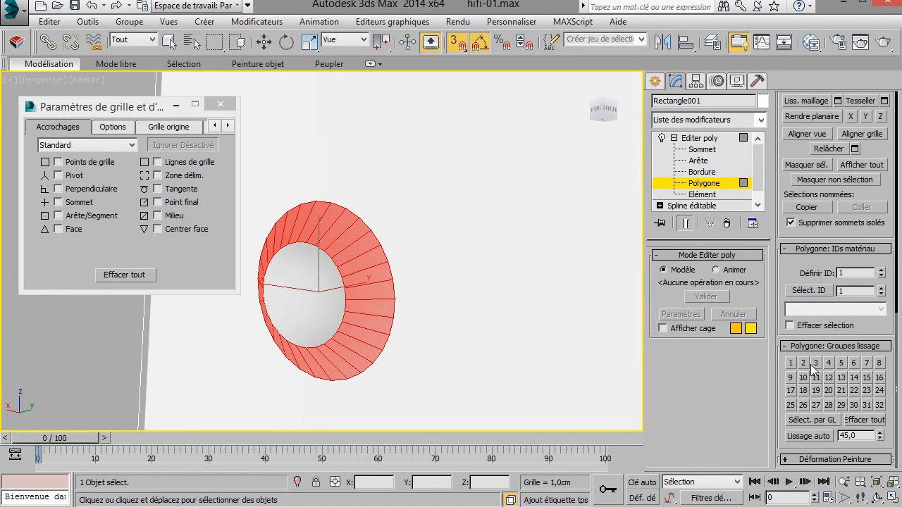
pyautogui.click(840, 363)
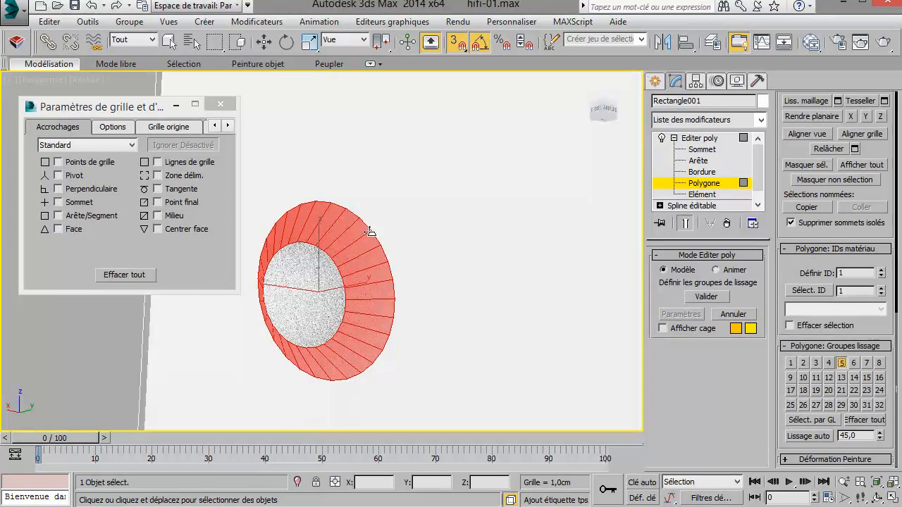
# Step: Deselect the recess polygons and close the grid and snap settings window
pyautogui.scroll(-5, 509, 267)
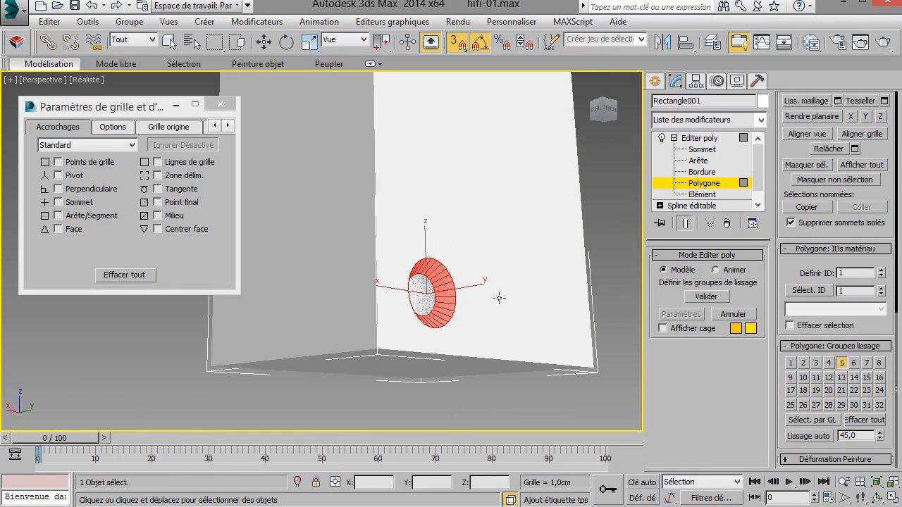
pyautogui.click(516, 398)
pyautogui.keyDown('alt'); pyautogui.moveTo(503, 361); pyautogui.dragTo(712, 506, button='middle'); pyautogui.keyUp('alt')
pyautogui.scroll(-2, 713, 506)
pyautogui.moveTo(458, 293); pyautogui.dragTo(381, 226, button='middle')
pyautogui.click(220, 105)
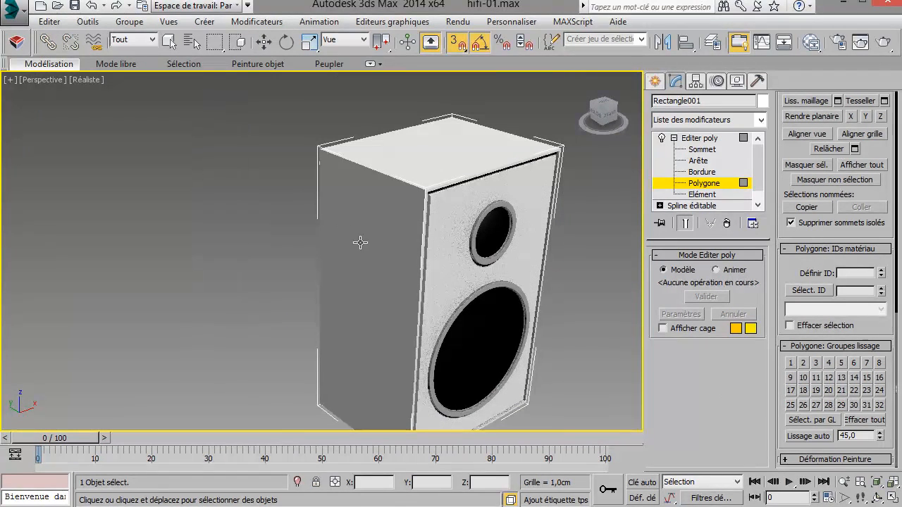
# Step: Leave the polygon sub-object level, check the speaker's front and deselect the cabinet
pyautogui.click(701, 140)
pyautogui.moveTo(498, 221); pyautogui.dragTo(396, 155, button='middle')
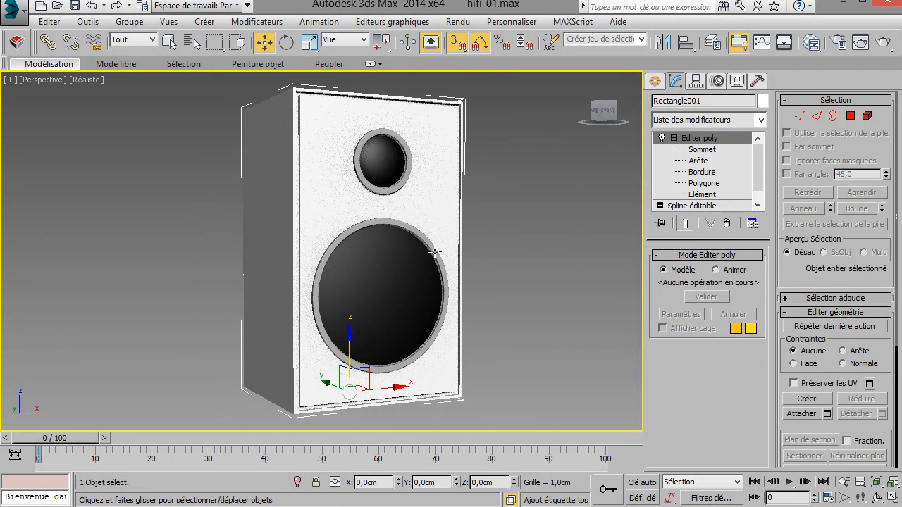
pyautogui.scroll(2, 449, 264)
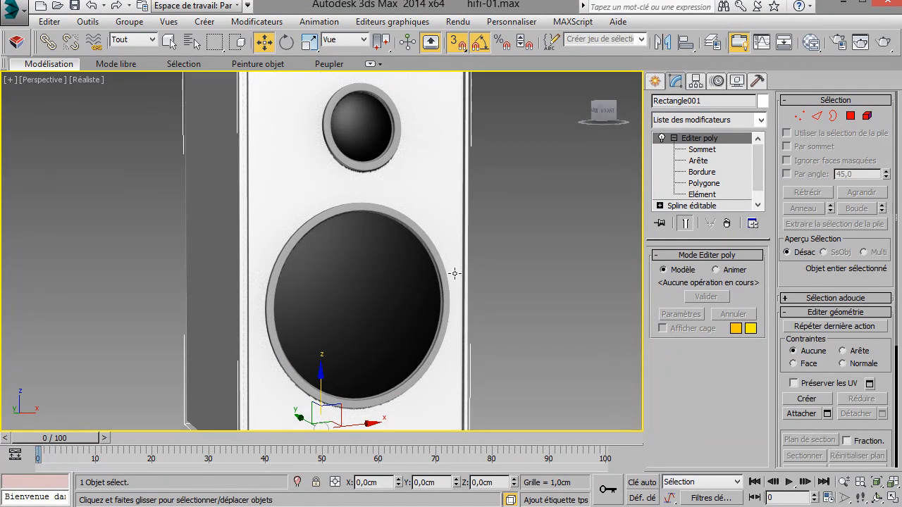
pyautogui.scroll(-2, 454, 273)
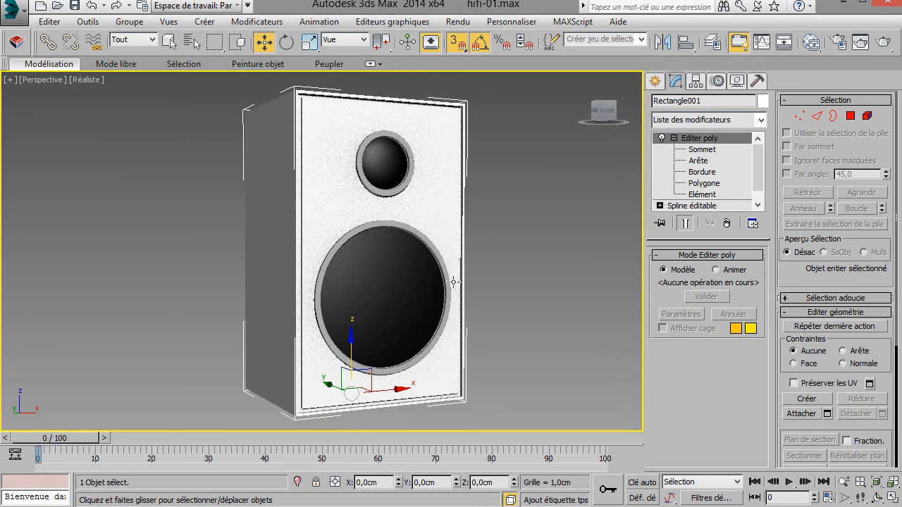
pyautogui.click(540, 295)
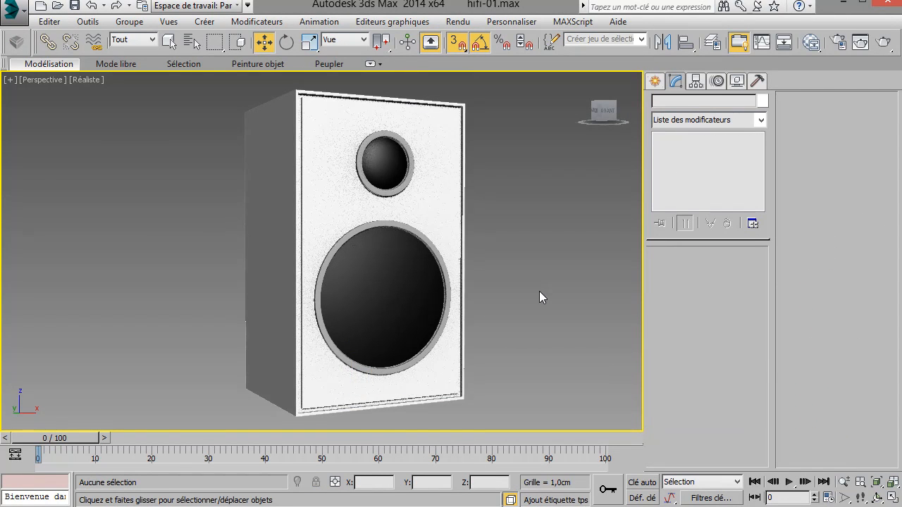